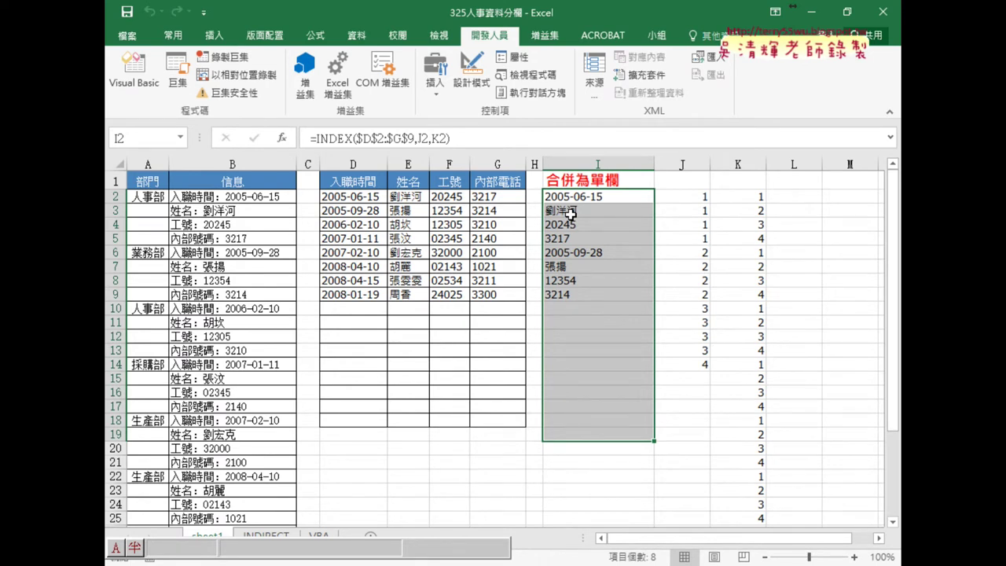
Step: Review source table D2:G9, then delete the stacked INDEX results in I2:I9
drag(340, 196, 491, 295)
drag(587, 197, 589, 303)
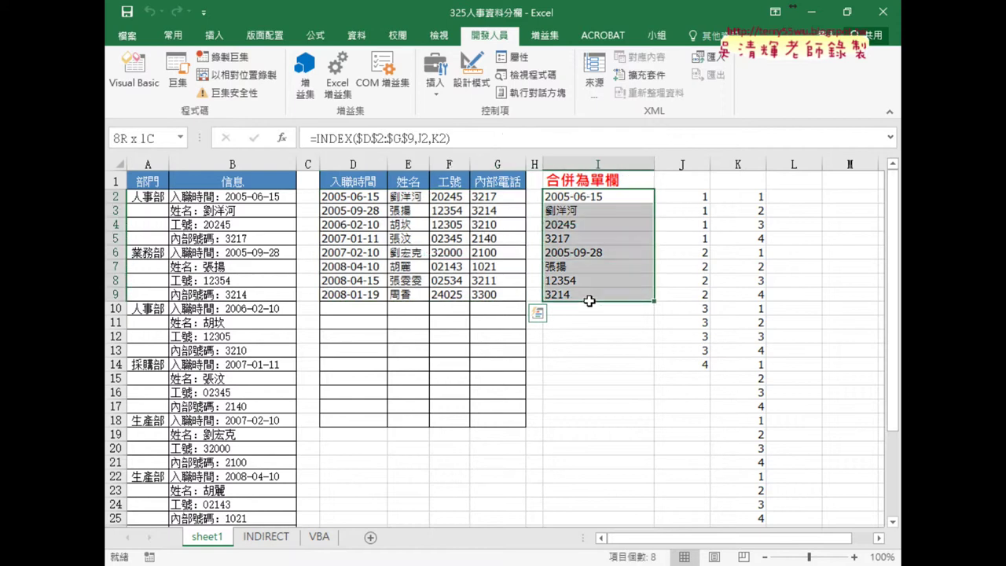
click(610, 203)
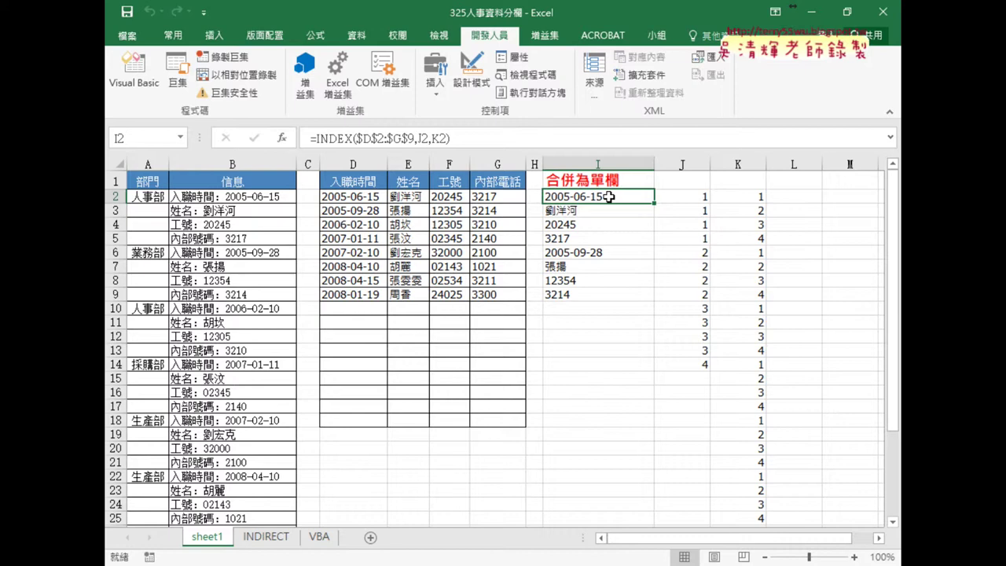
key(ctrl+shift+Down)
key(Delete)
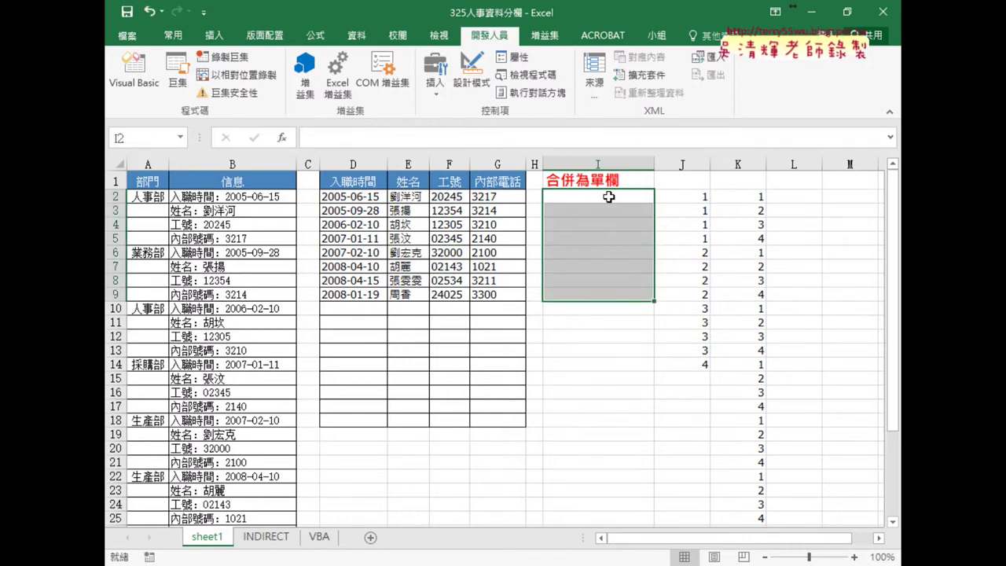
click(608, 197)
click(282, 138)
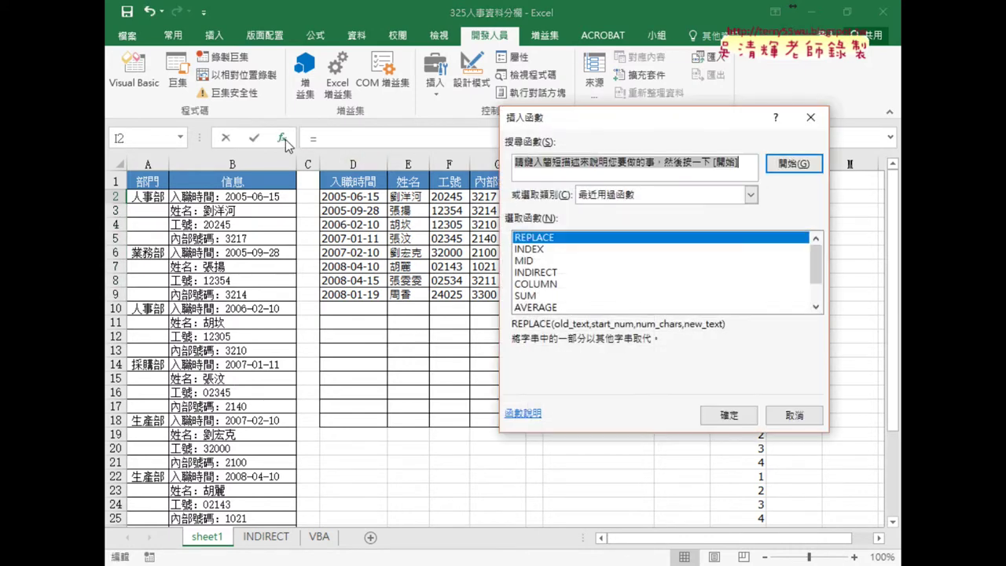
double_click(598, 249)
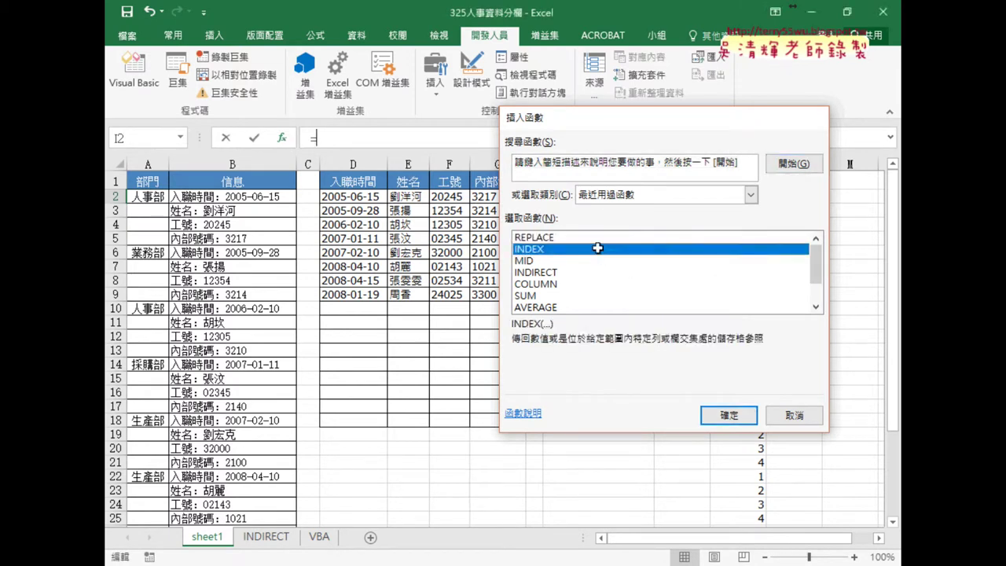
click(673, 317)
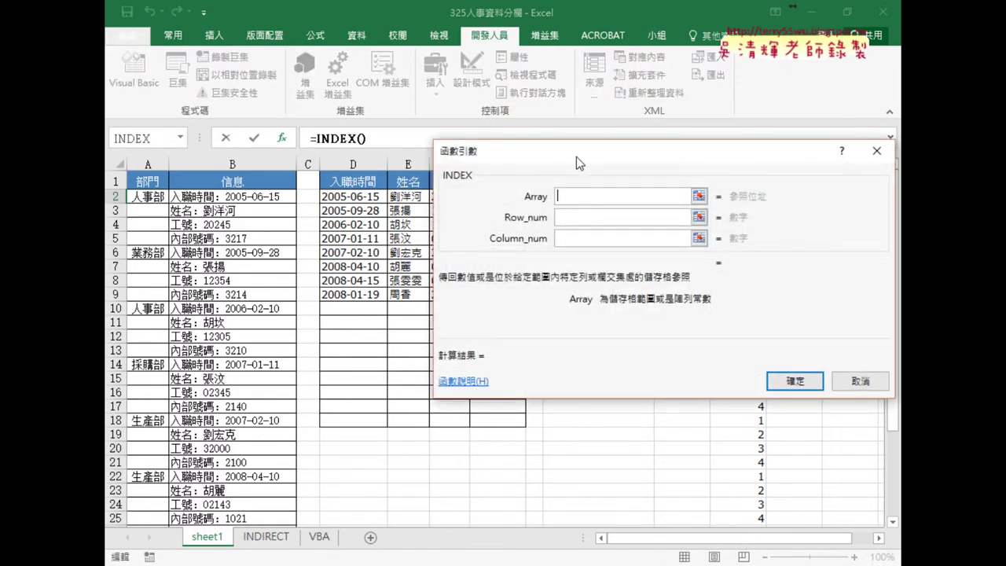
drag(578, 163, 453, 333)
drag(353, 196, 499, 293)
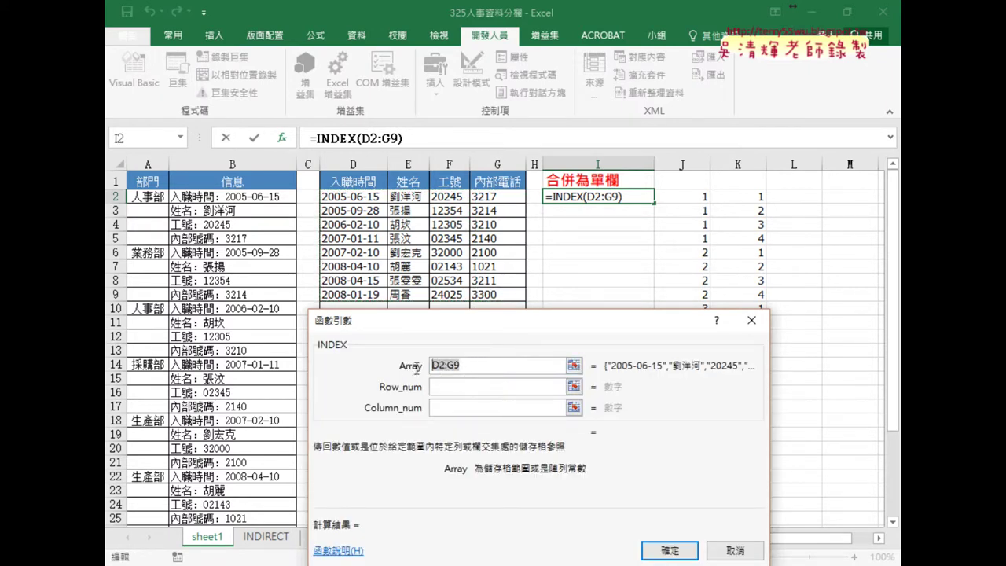
key(F4)
key(F4)
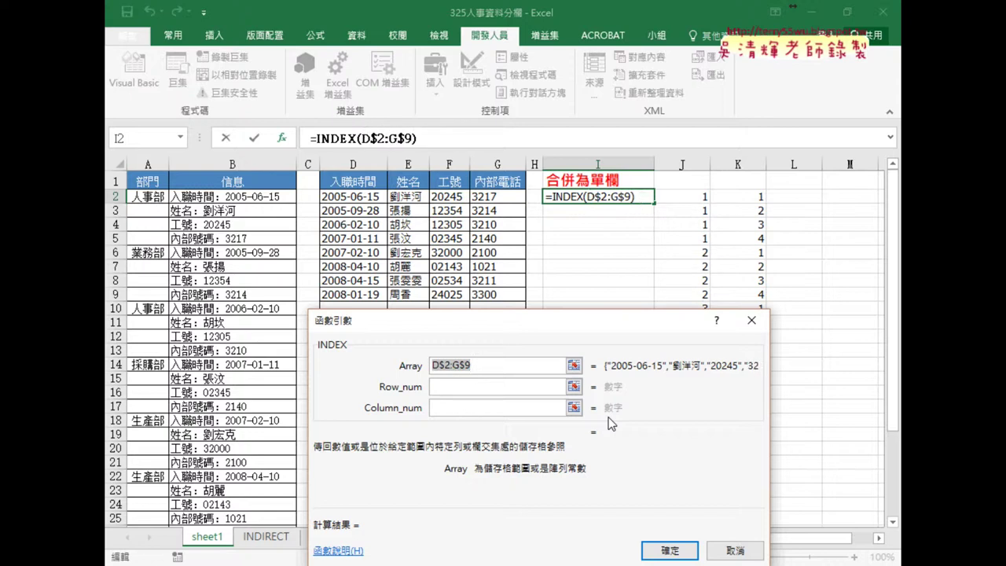
click(459, 386)
click(460, 386)
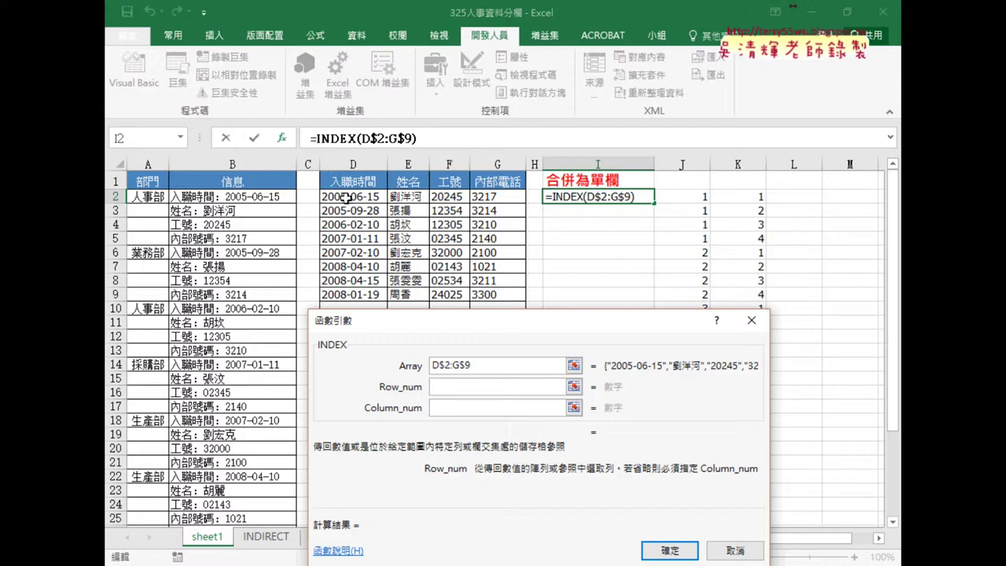
text(1)
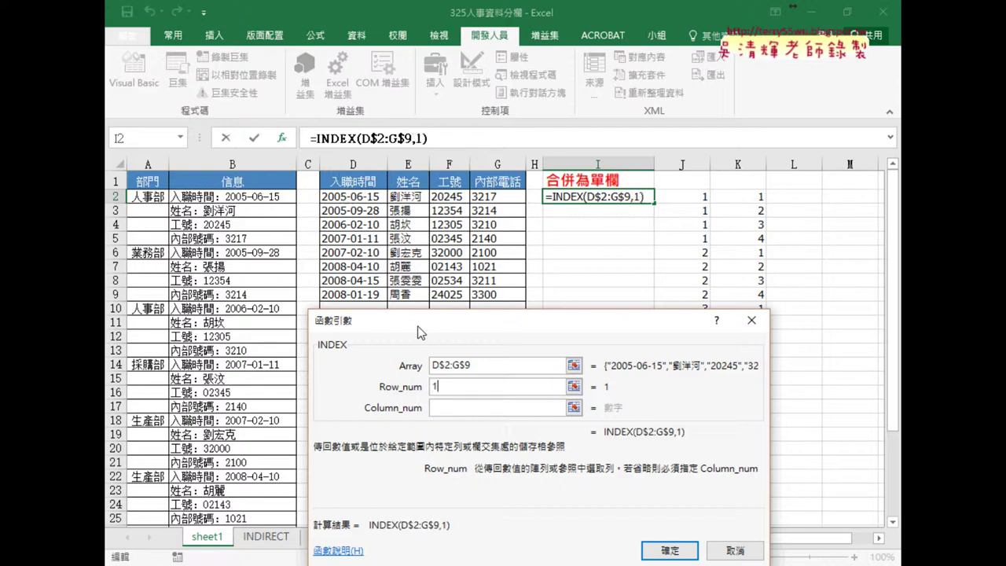
click(444, 408)
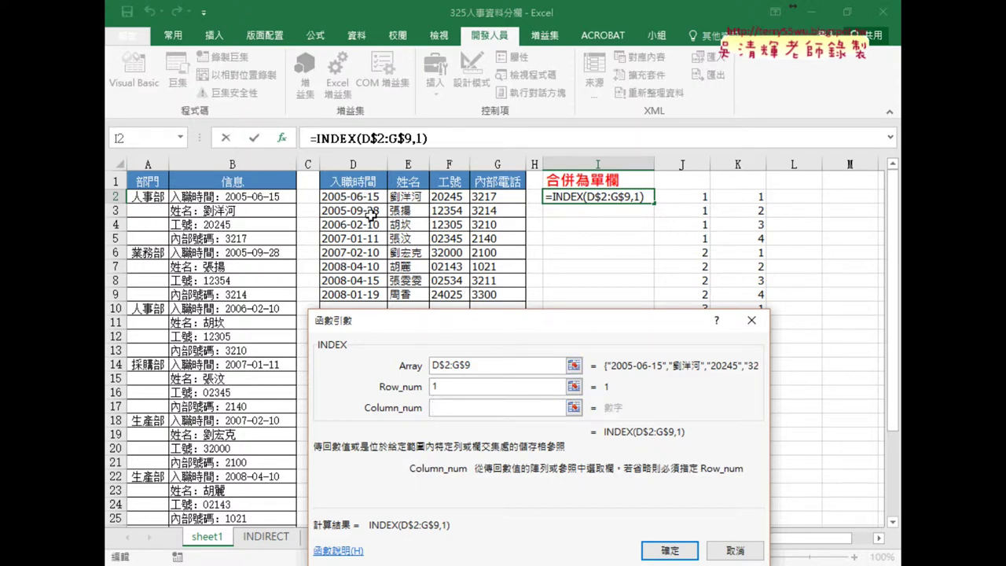
text(1)
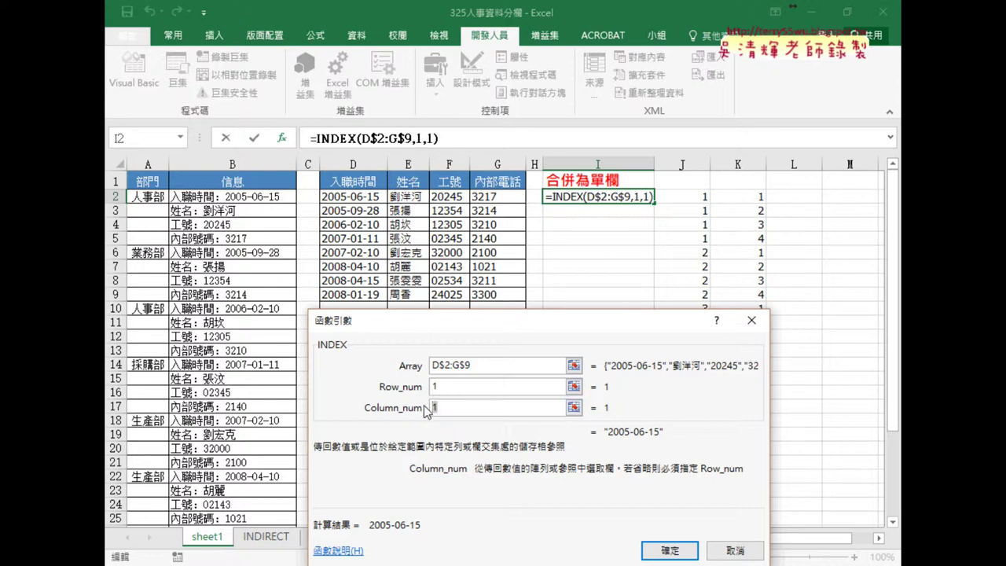
text(2)
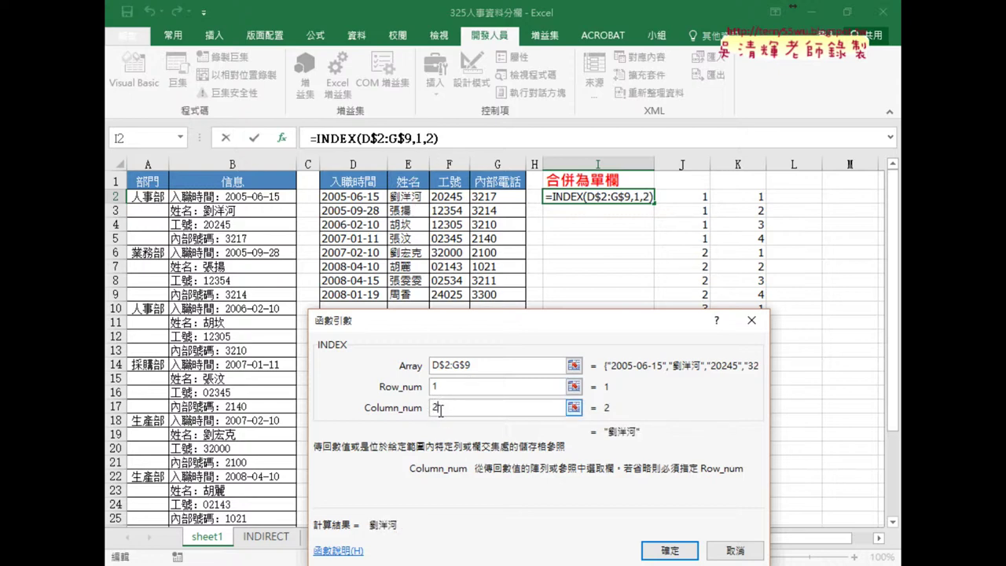
click(441, 386)
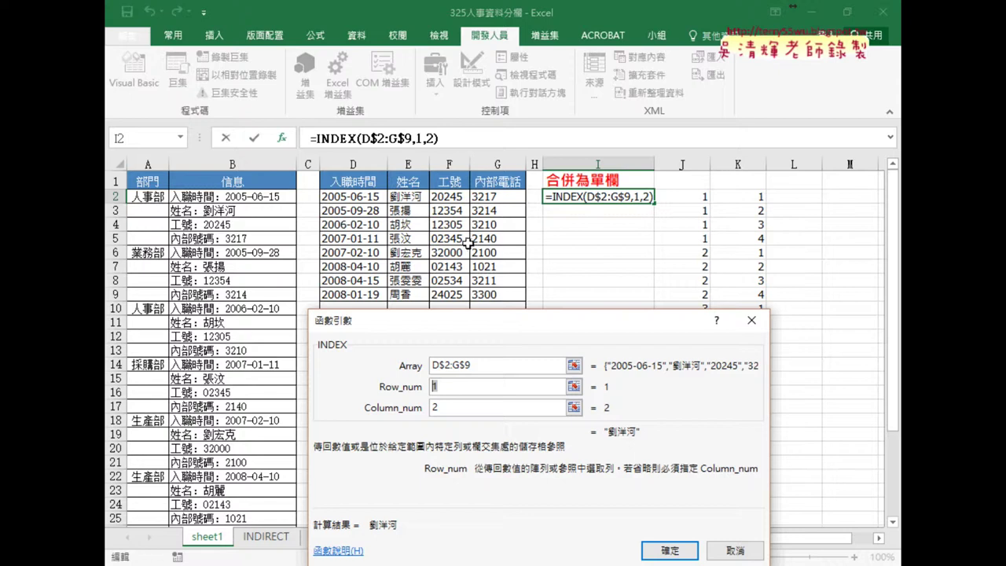
click(434, 407)
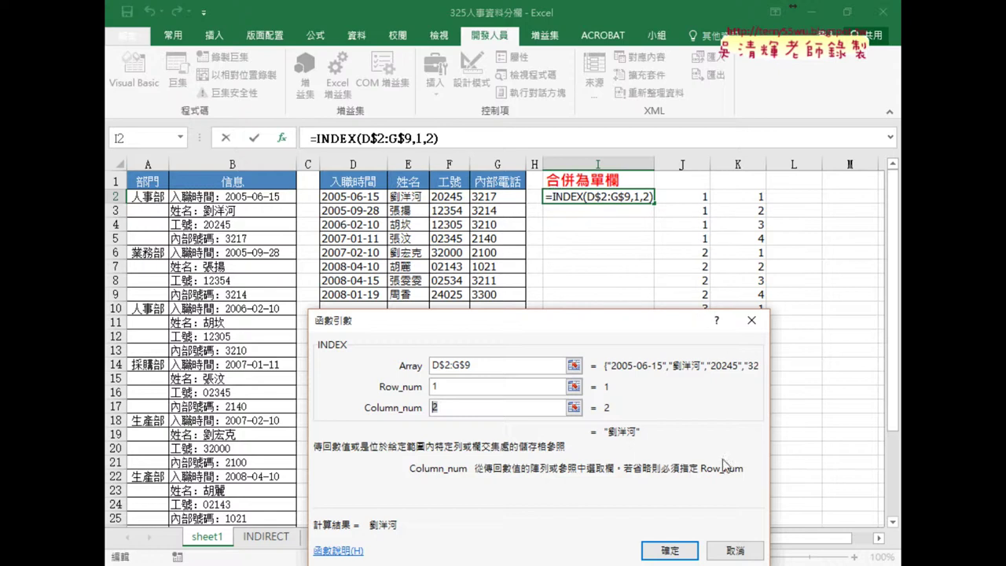
click(733, 554)
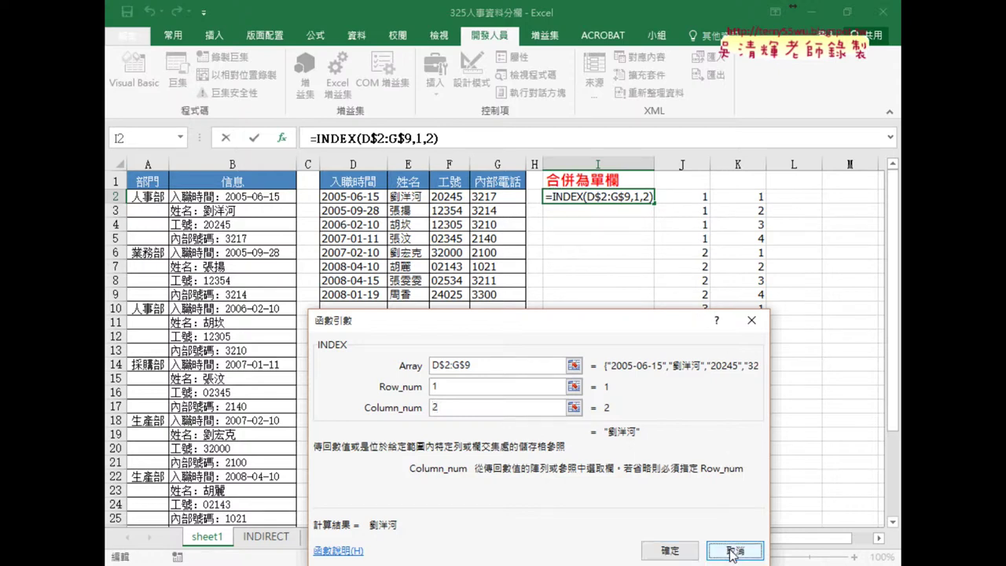
click(699, 197)
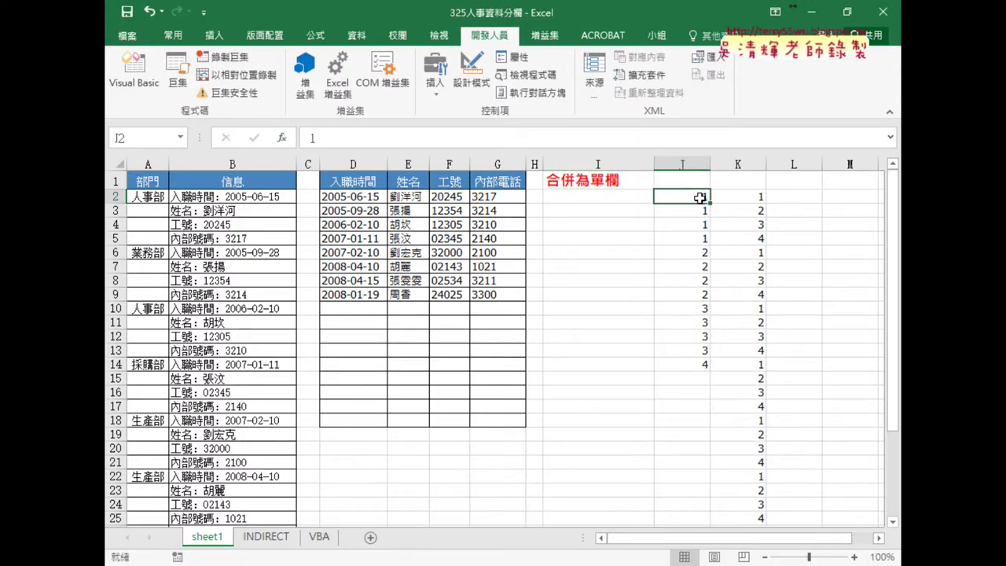
Step: Begin an array-form INDEX formula in I2 using array D$2:G$9
drag(699, 197, 701, 236)
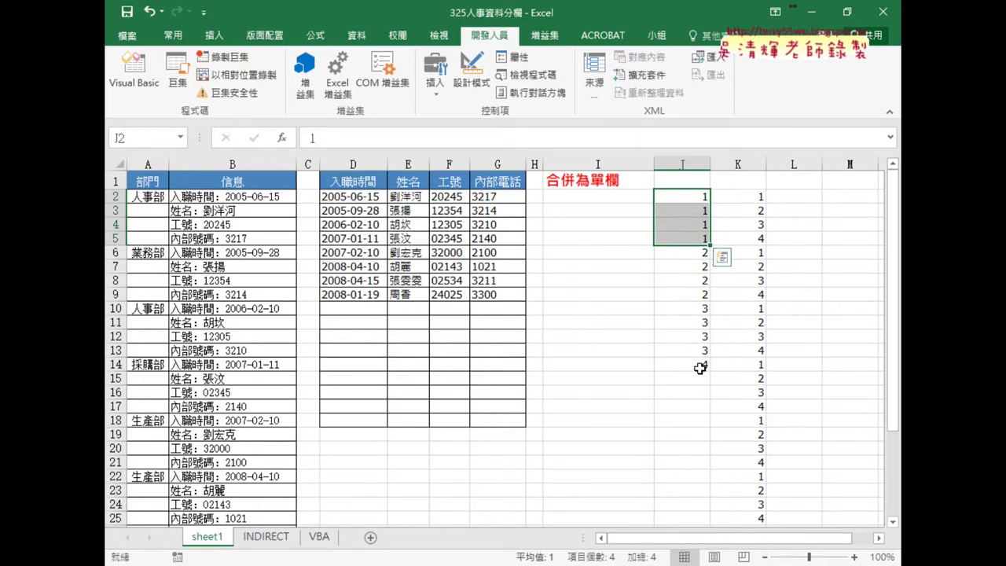
click(605, 200)
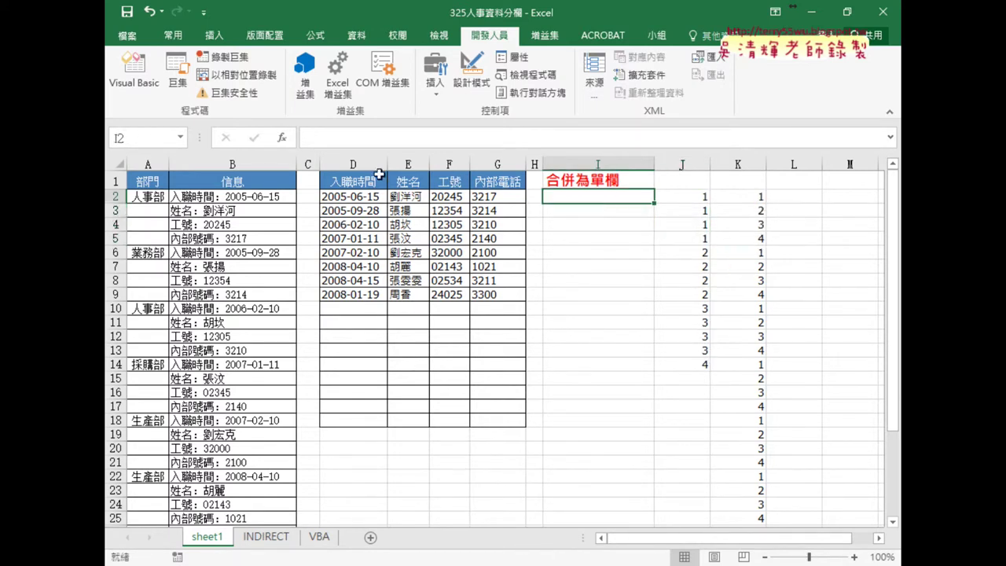
click(281, 138)
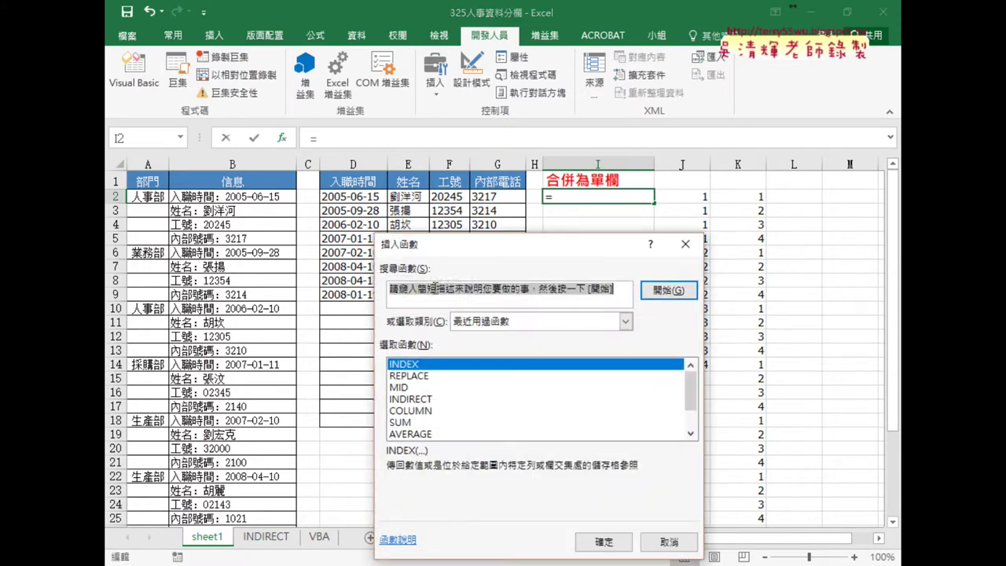
click(619, 540)
click(613, 445)
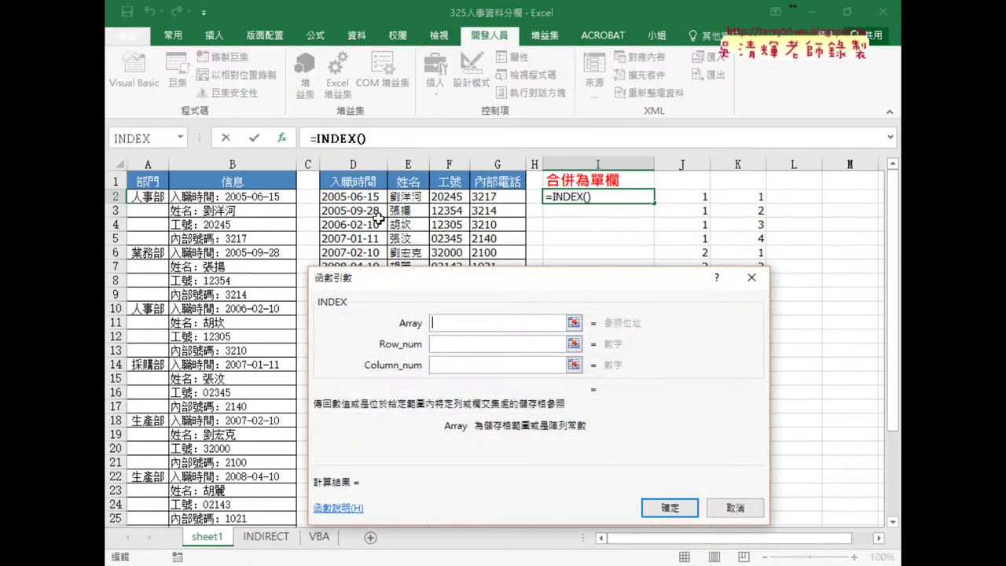
drag(357, 198, 514, 282)
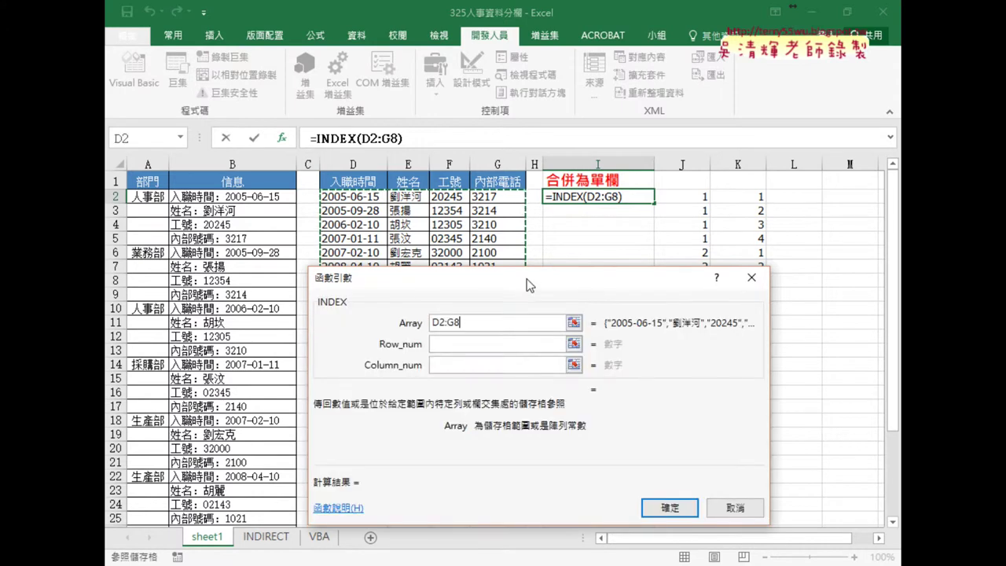
drag(529, 282, 540, 385)
mouse_move(346, 196)
mouse_down()
mouse_move(457, 295)
mouse_move(503, 294)
mouse_up()
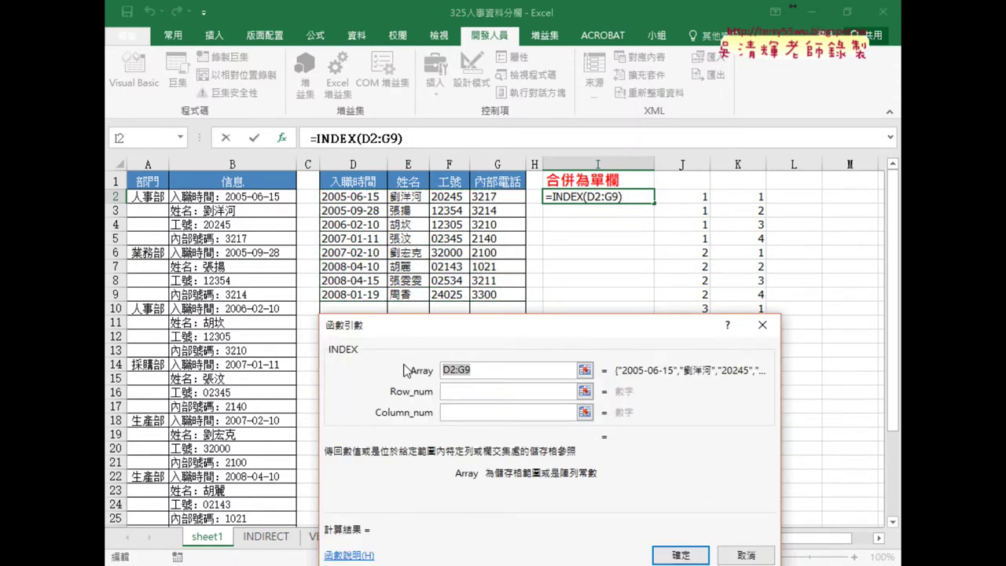
key(F4)
key(F4)
Step: Set INDEX's row number to J2 and column number to K2, then fill down to I14
click(465, 391)
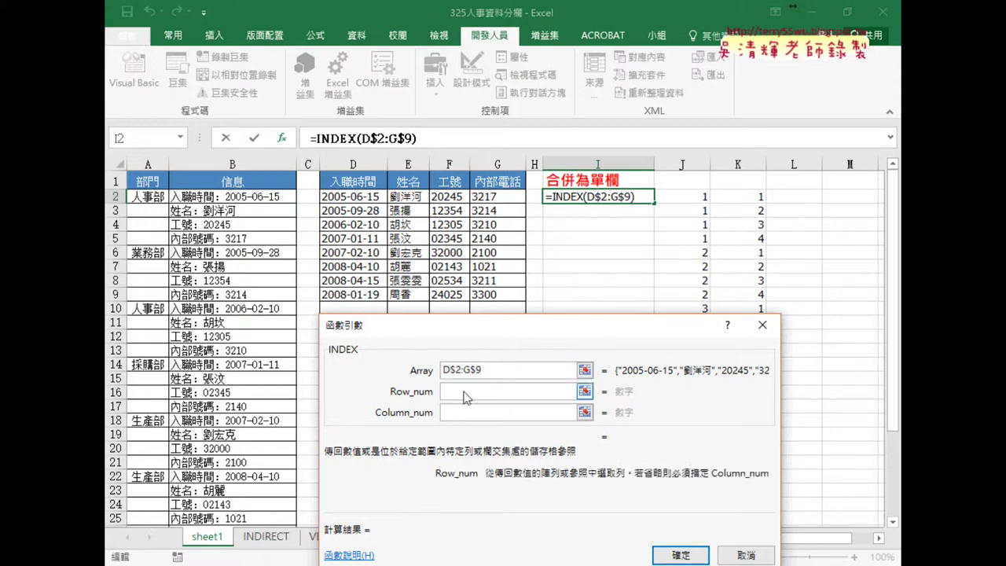
click(705, 197)
click(489, 414)
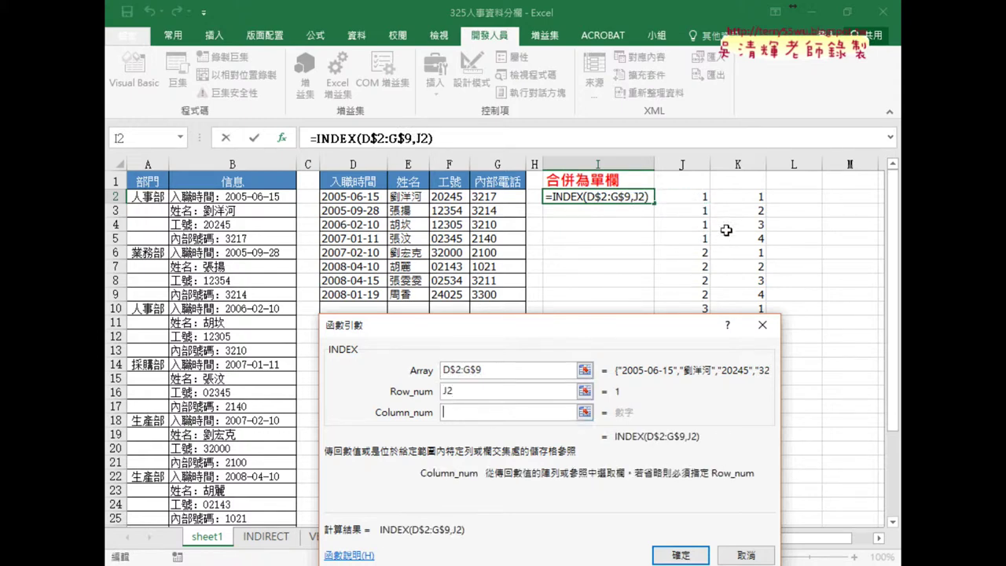
click(752, 196)
click(680, 555)
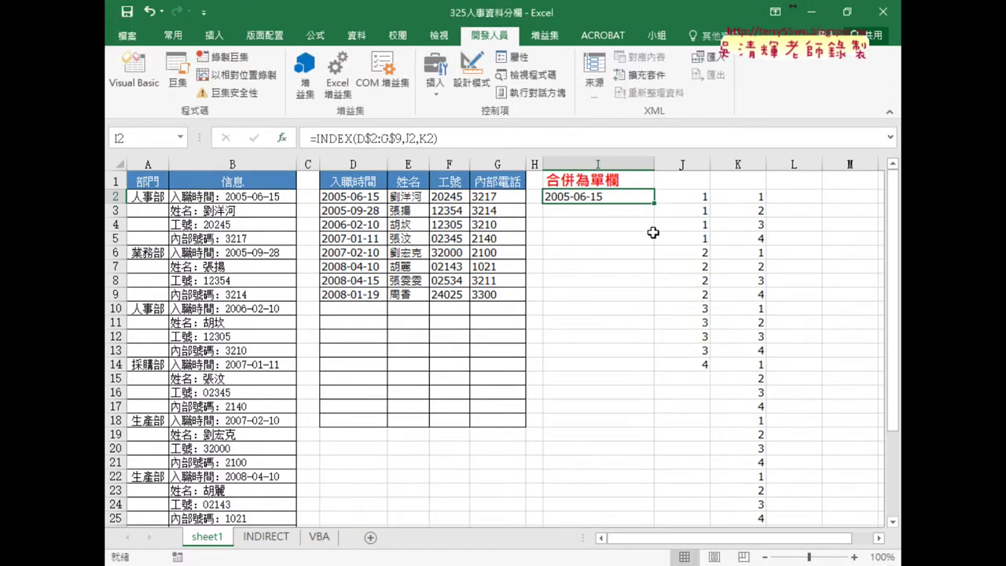
drag(653, 202, 656, 370)
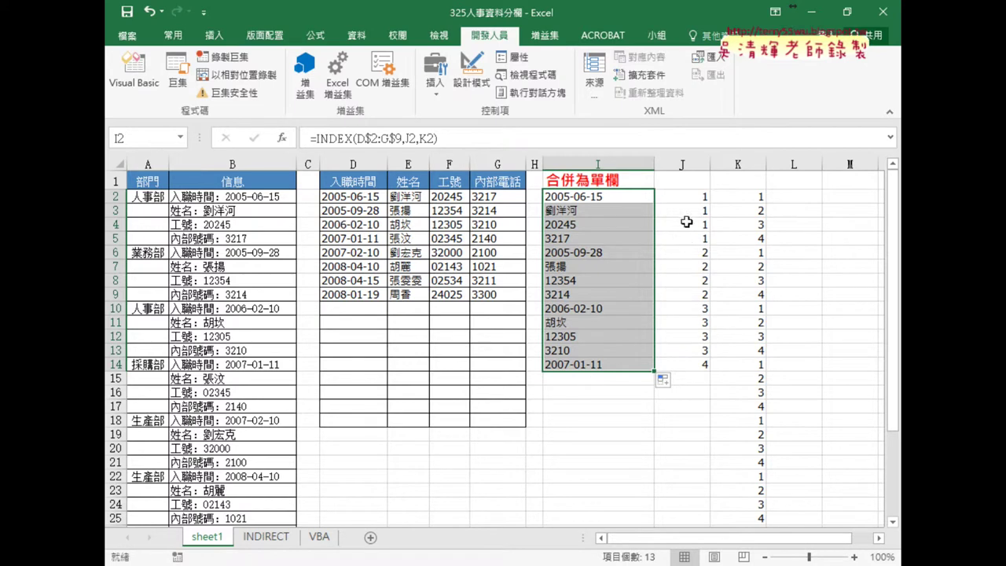
Step: Highlight helper columns J:K and the four 1s in J2:J5 to show the index pattern
drag(682, 163, 736, 162)
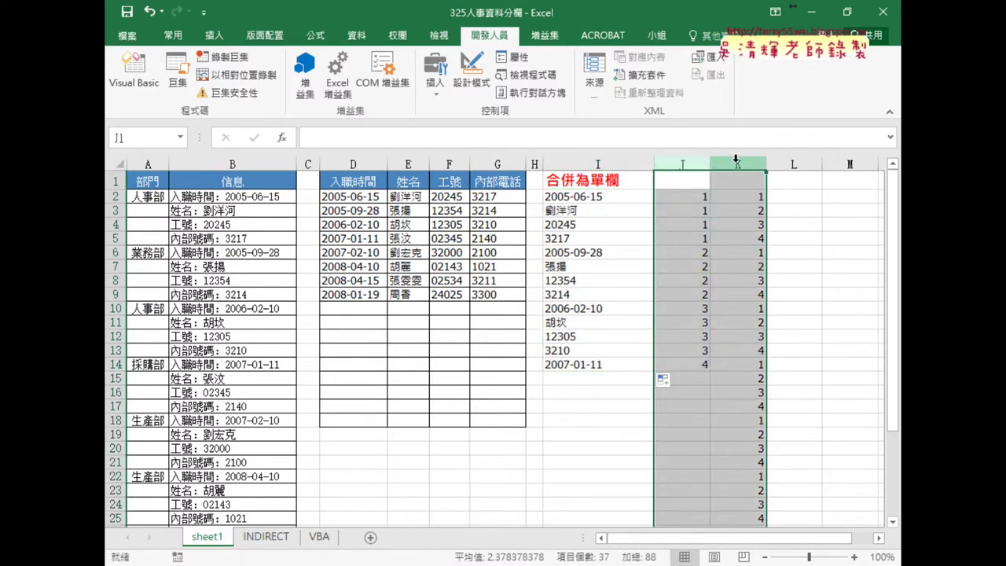
drag(683, 197, 687, 235)
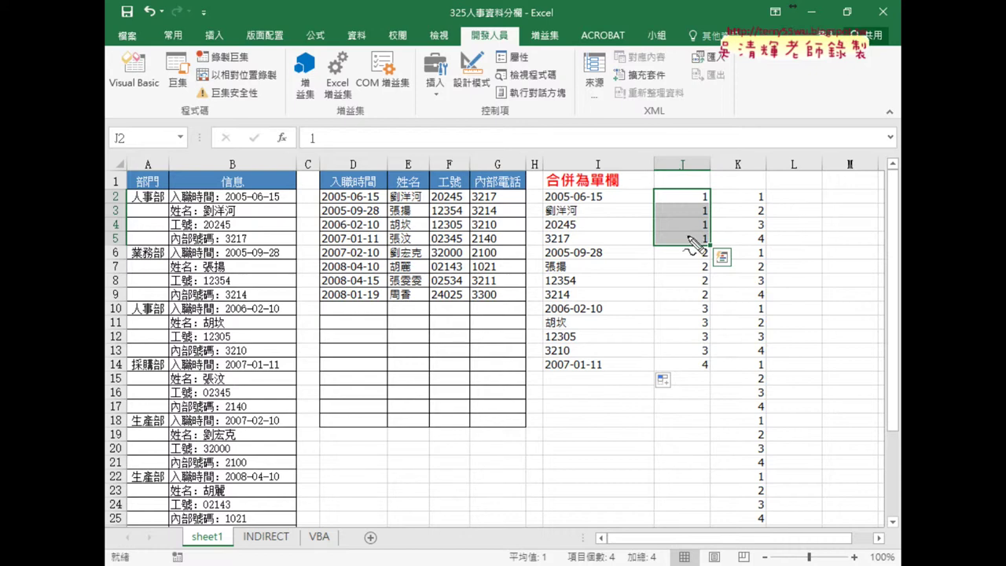
mouse_move(674, 110)
mouse_down()
mouse_move(674, 142)
mouse_move(698, 138)
mouse_move(698, 110)
mouse_move(723, 111)
mouse_move(715, 139)
mouse_up()
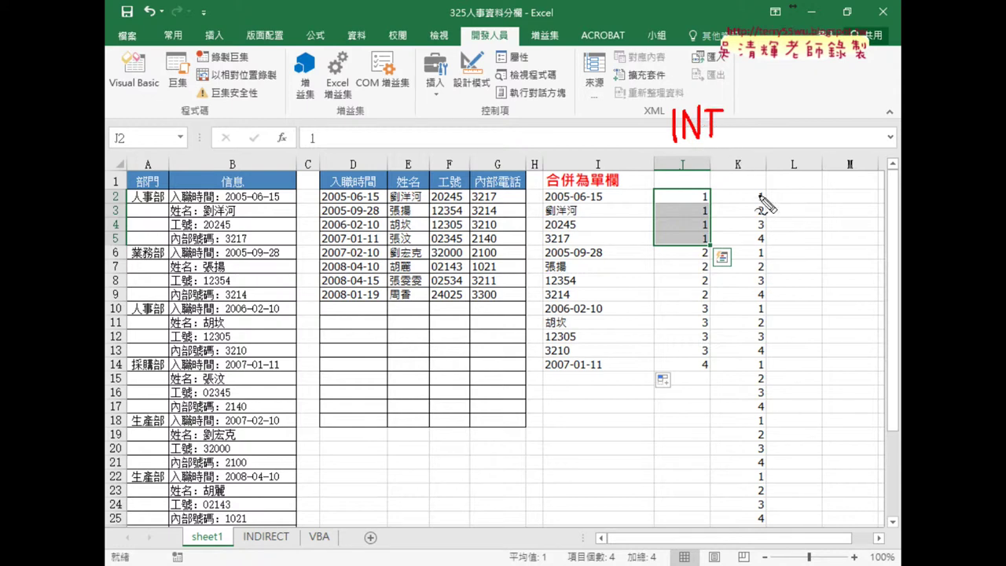
drag(752, 200, 753, 198)
drag(665, 115, 669, 107)
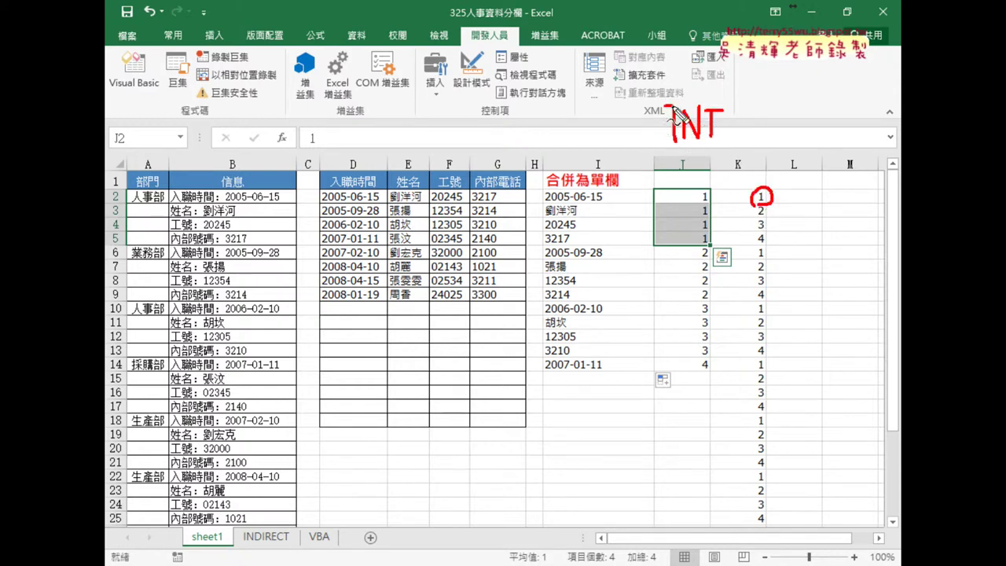
drag(666, 144, 712, 154)
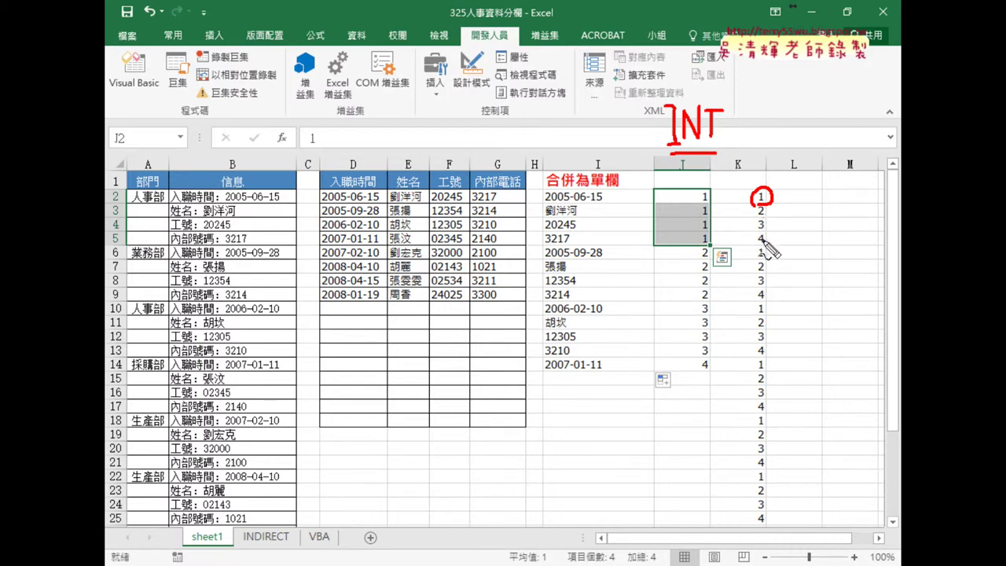
mouse_move(770, 143)
mouse_down()
mouse_move(798, 144)
mouse_move(809, 121)
mouse_move(835, 150)
mouse_up()
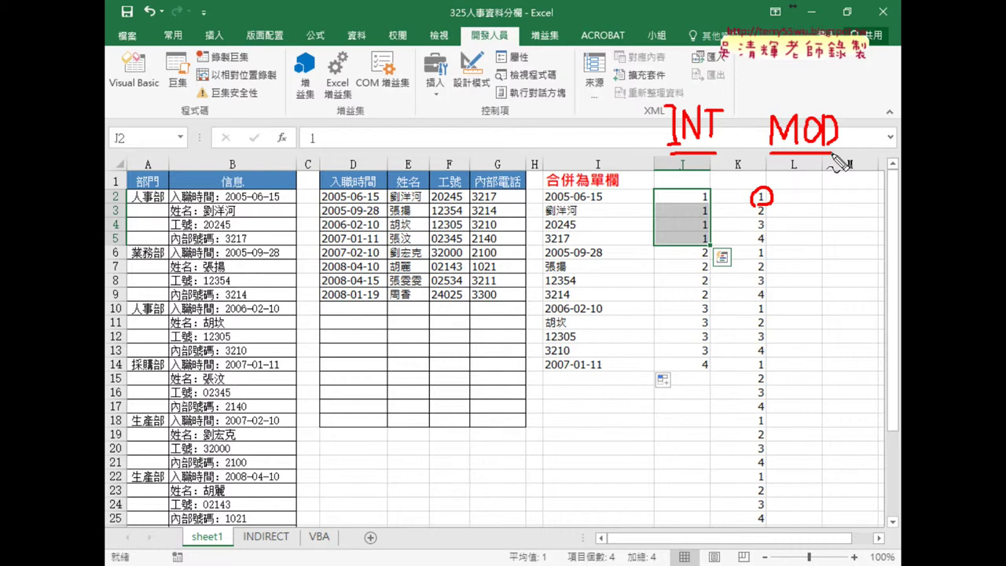
drag(777, 146, 833, 149)
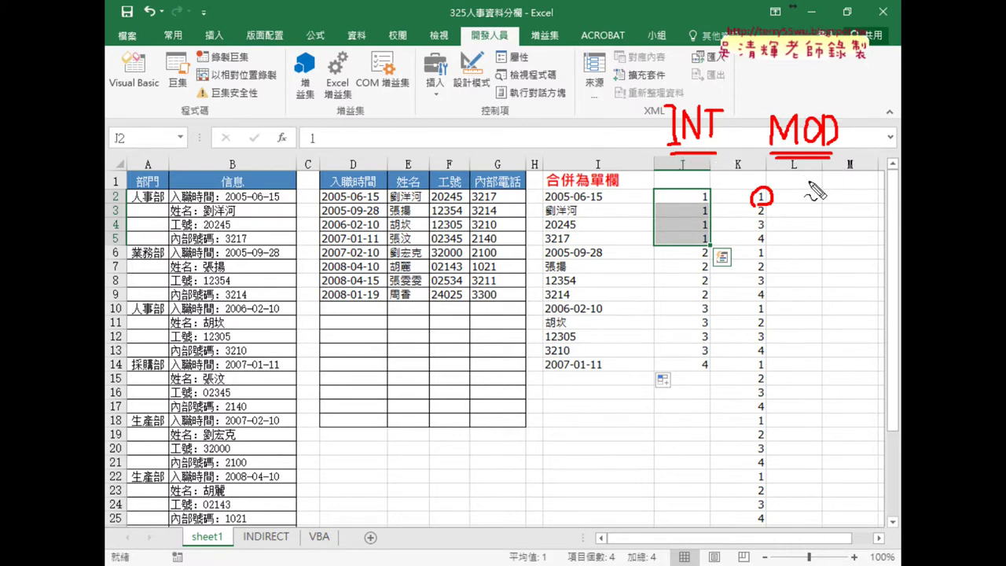
drag(673, 156, 725, 155)
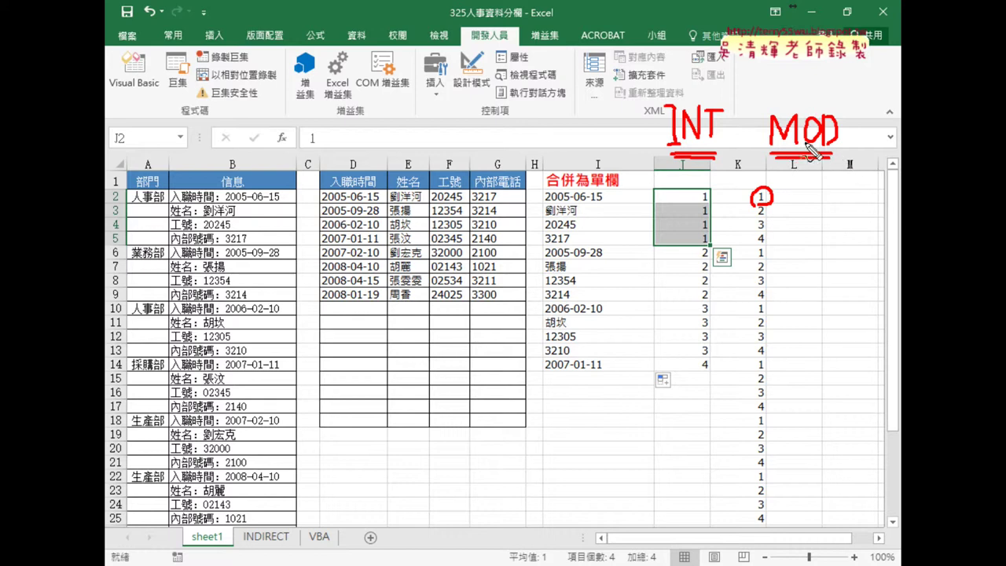
drag(654, 130, 651, 201)
mouse_move(844, 144)
mouse_down()
mouse_move(779, 201)
mouse_move(796, 208)
mouse_up()
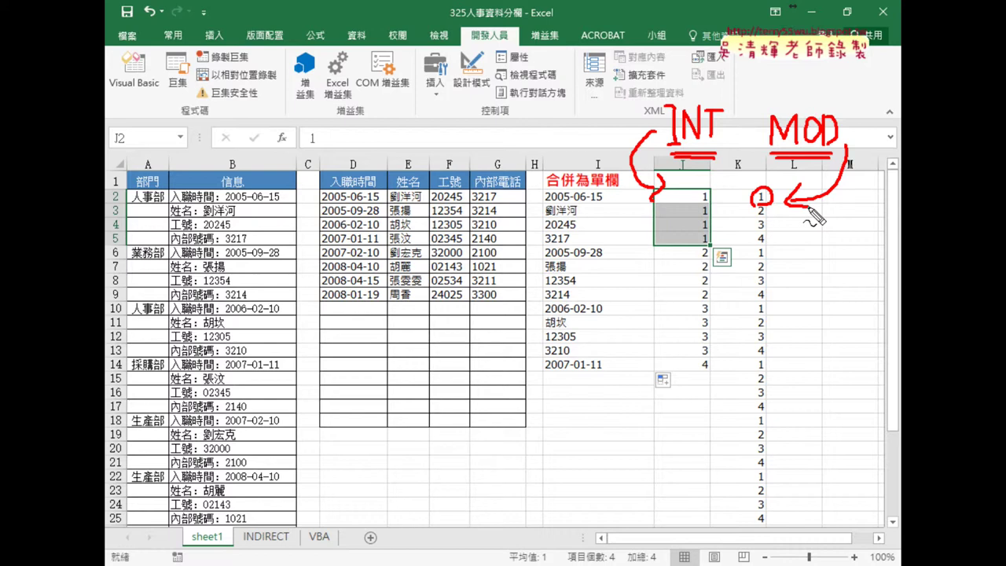
drag(696, 49, 697, 78)
drag(810, 63, 822, 73)
click(833, 72)
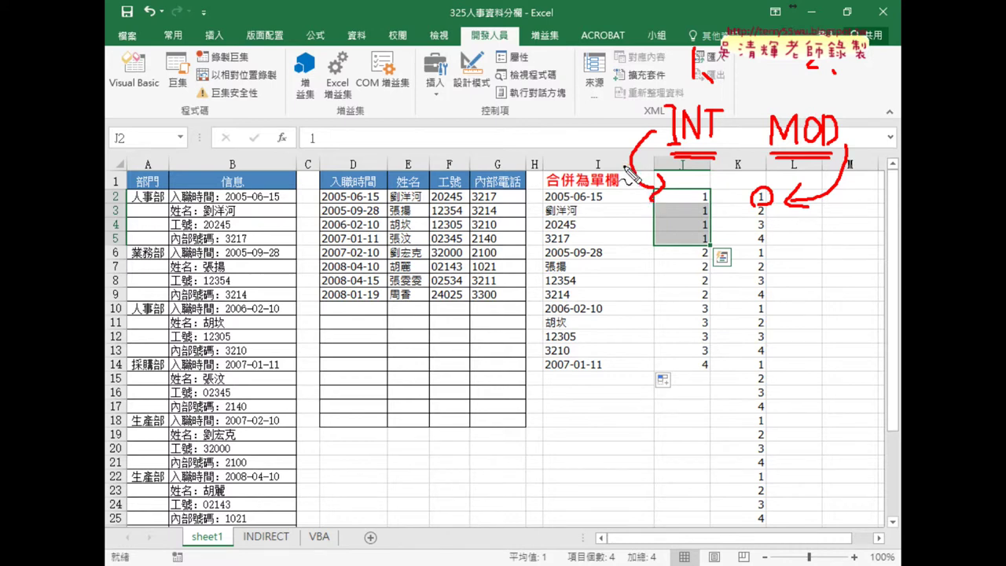
drag(607, 193, 614, 189)
drag(629, 133, 574, 176)
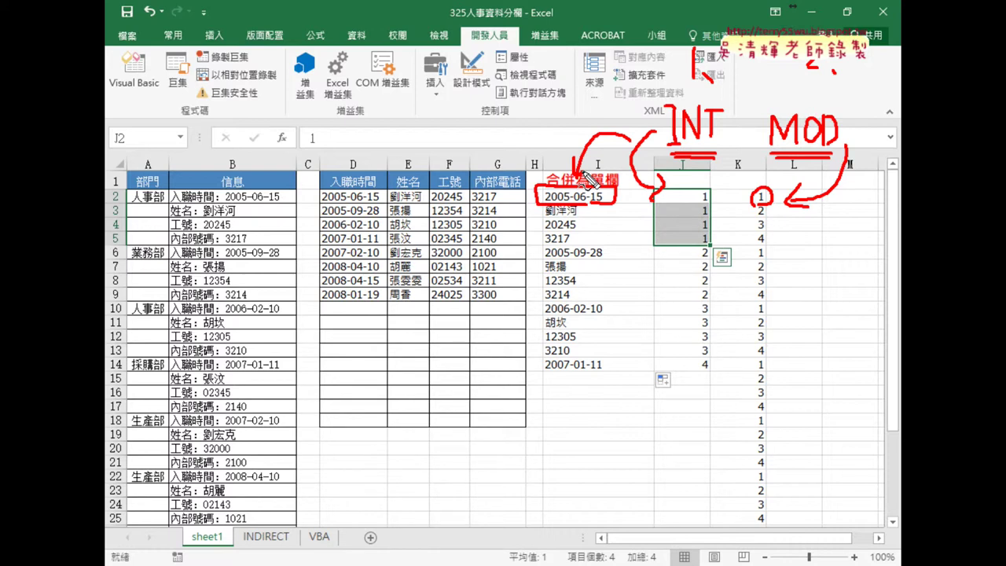
Step: Enter the headers ROW in J1 and COL in K1
click(688, 178)
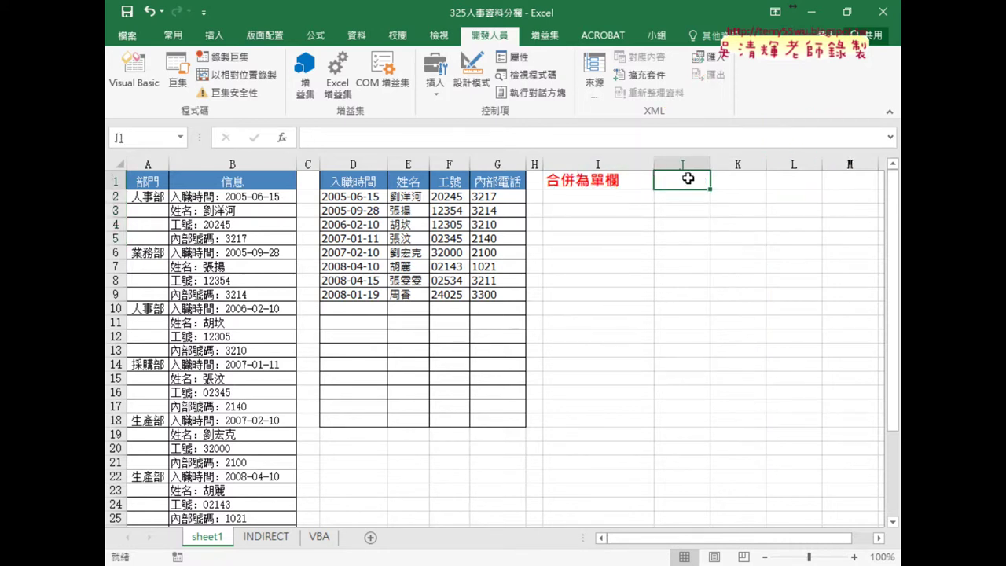
text(RO)
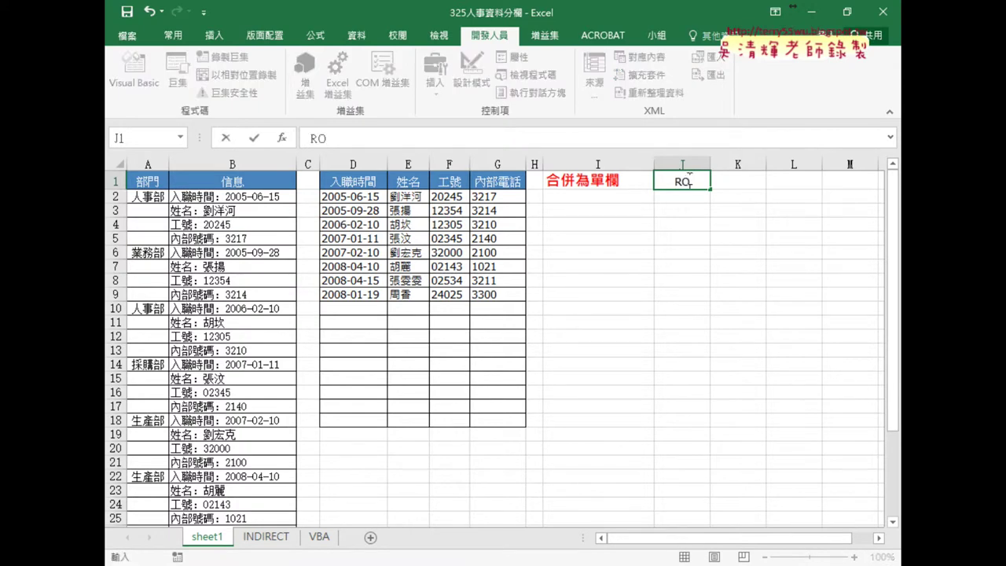
text(W)
key(Tab)
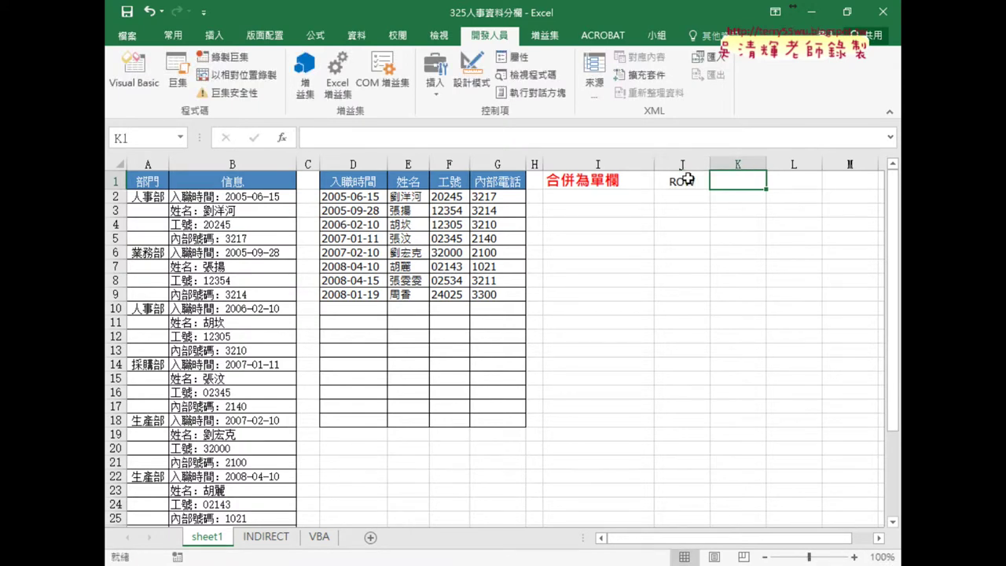
text(COL)
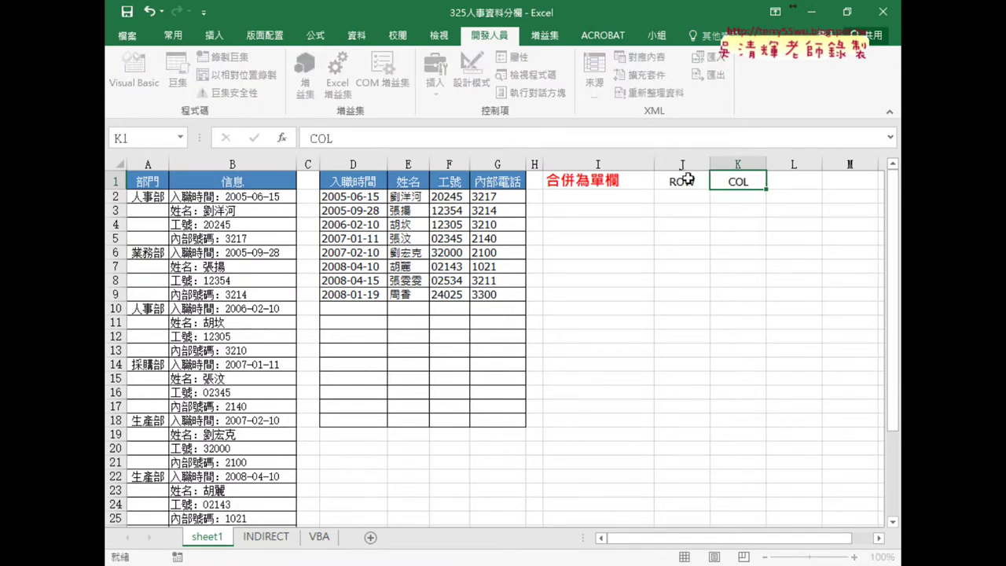
key(Return)
Step: Check the size of source table D2:G9 and start a function in J2
click(682, 202)
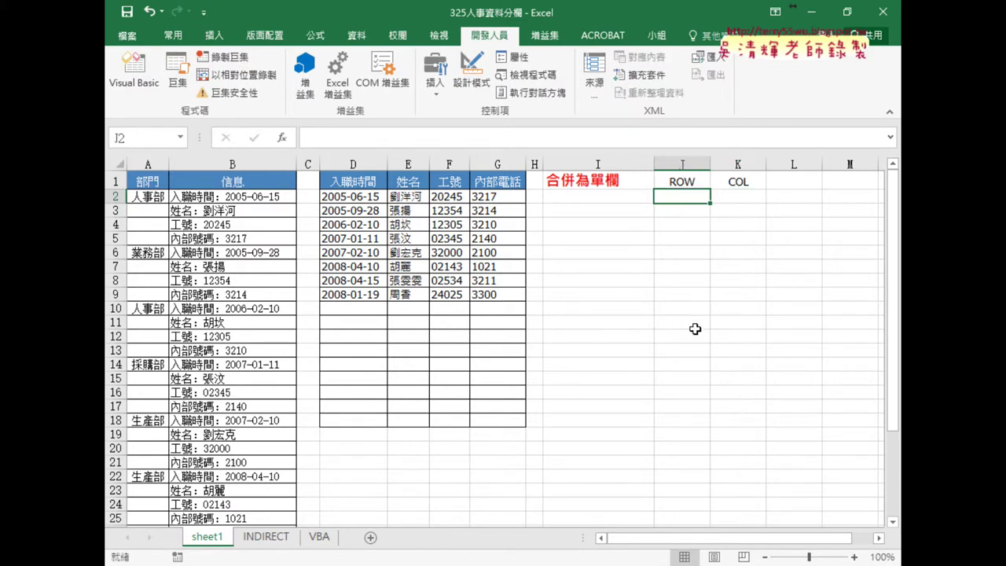
mouse_move(346, 197)
mouse_down()
mouse_move(501, 277)
mouse_move(507, 297)
mouse_up()
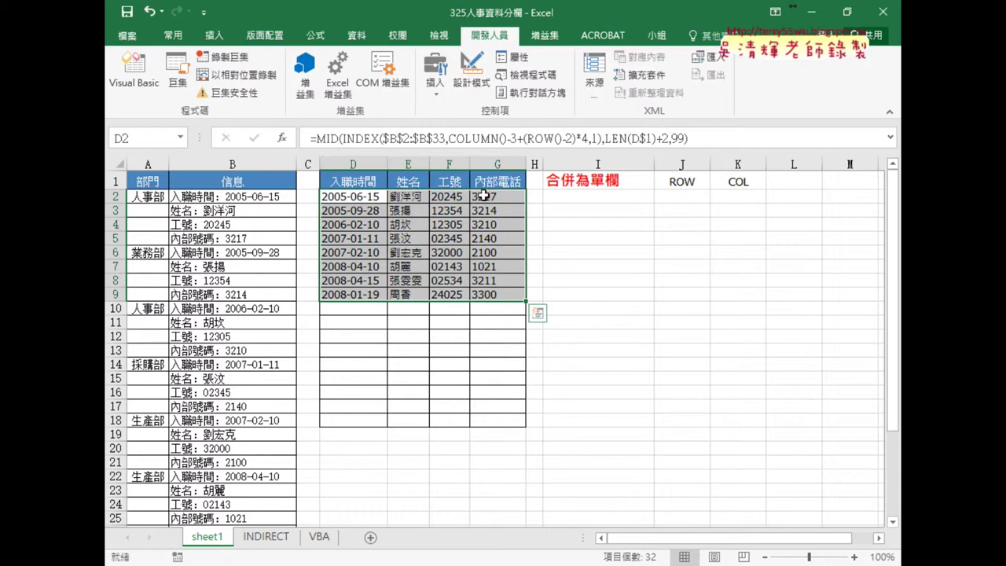
click(677, 197)
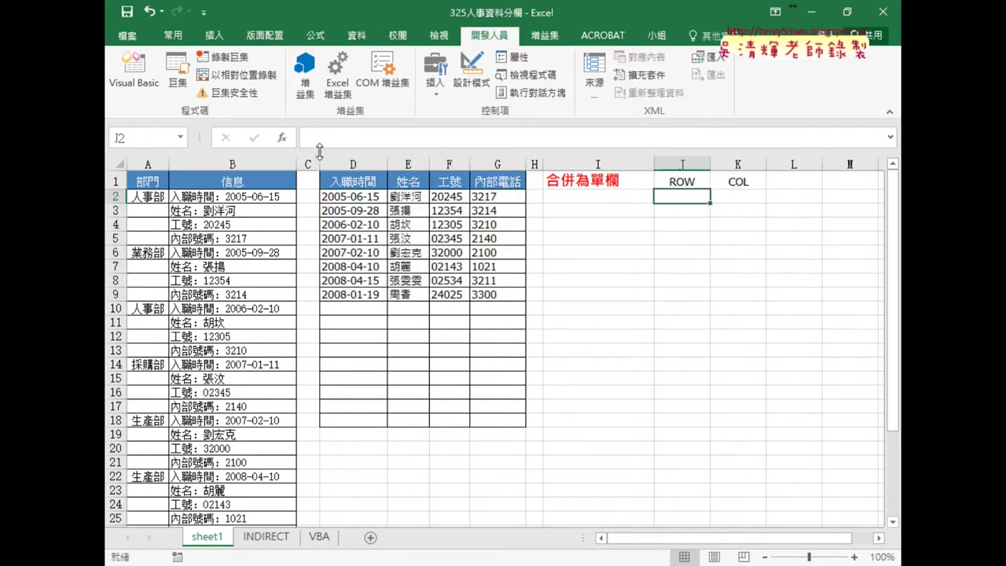
click(284, 139)
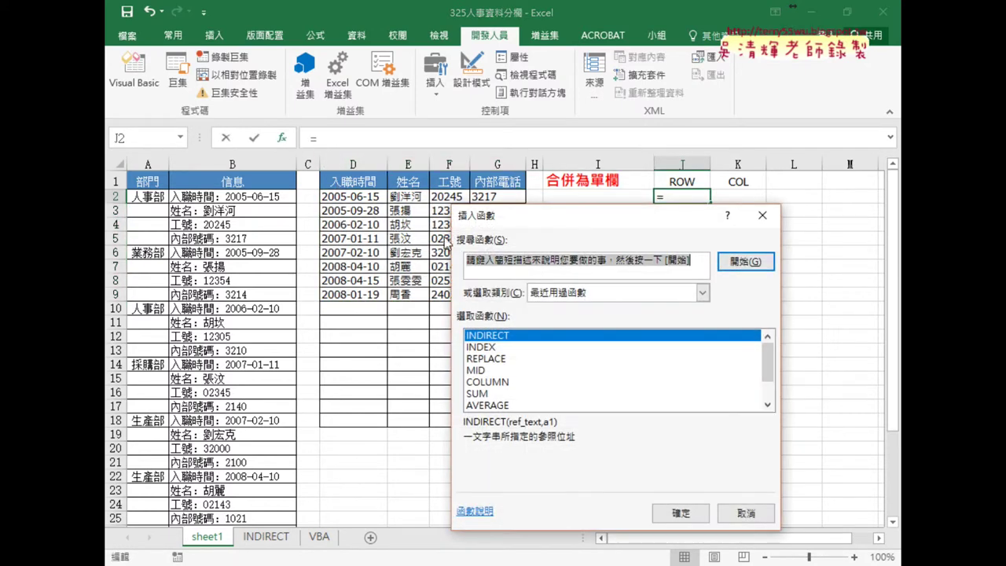
Step: Enter =ROW() from Lookup & Reference in J2 and fill it down to J20
click(572, 288)
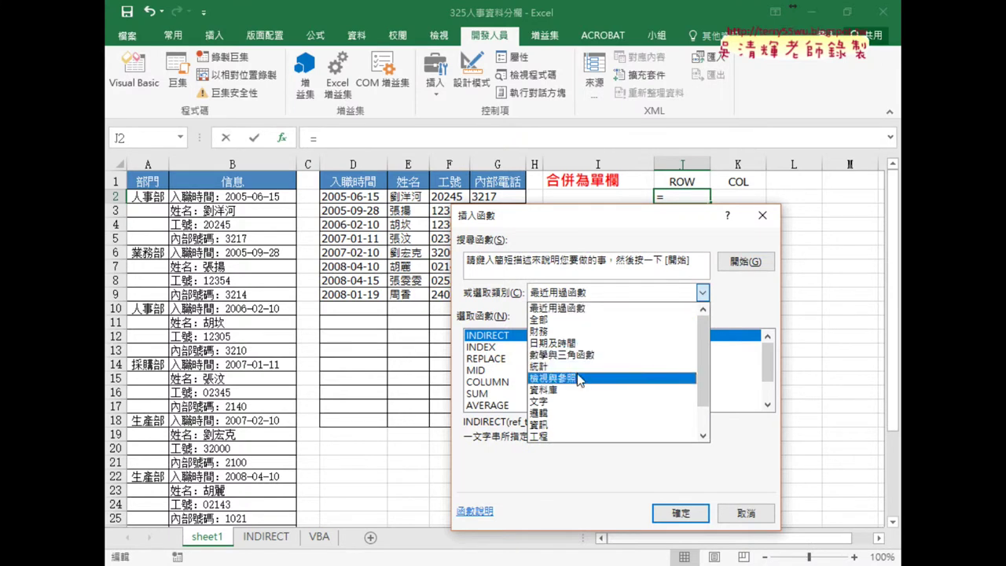
click(579, 381)
scroll(752, 368, down, 1)
scroll(751, 369, down, 2)
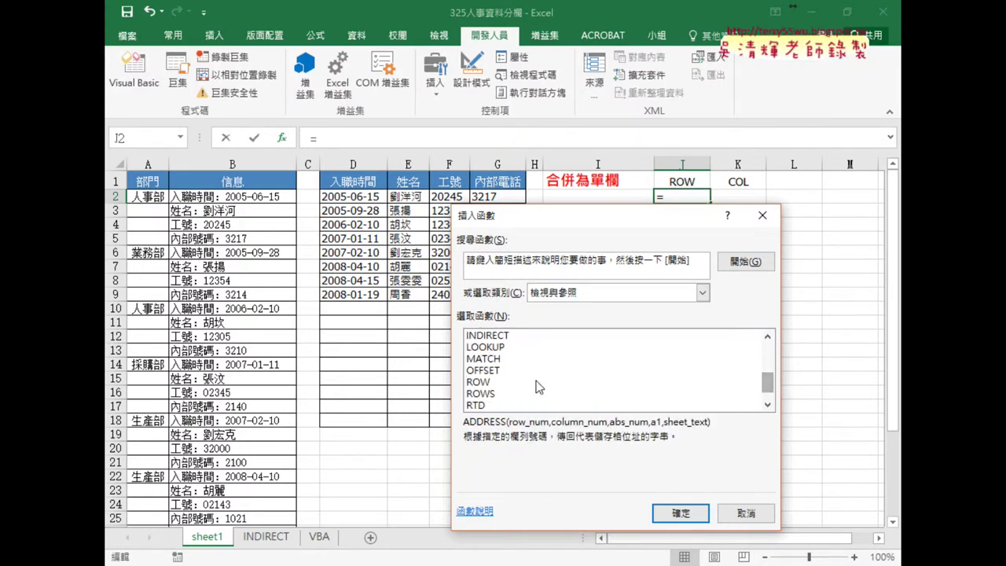
double_click(529, 382)
click(739, 511)
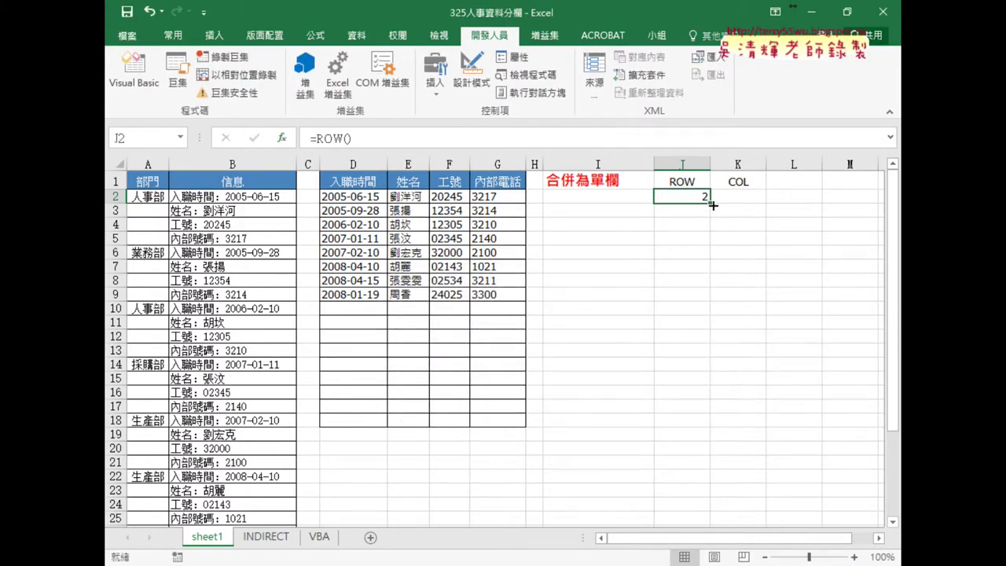
drag(710, 206, 703, 449)
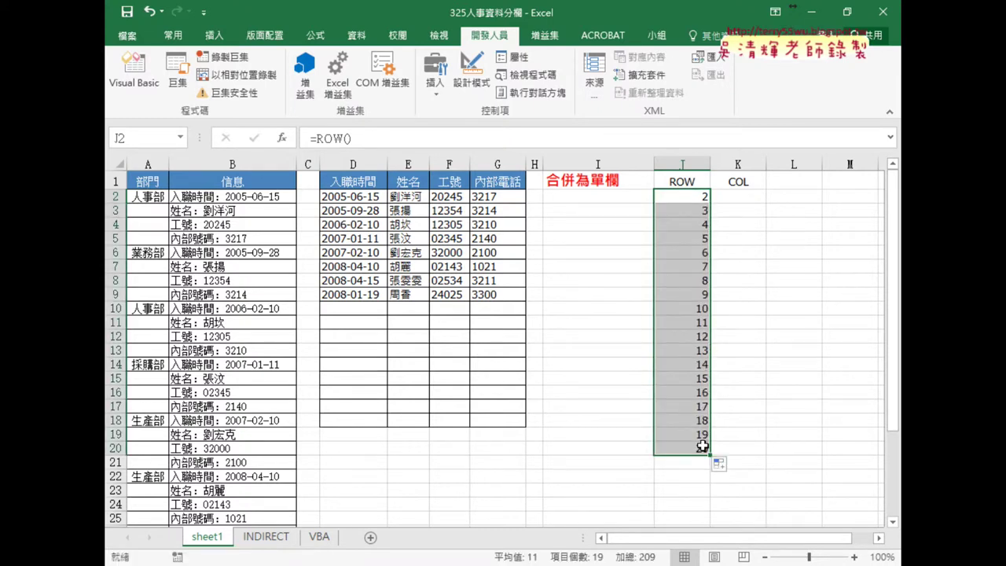
Step: Select the ROW() part of J2's formula in the formula bar for cutting
click(691, 197)
drag(351, 139, 318, 140)
right_click(329, 140)
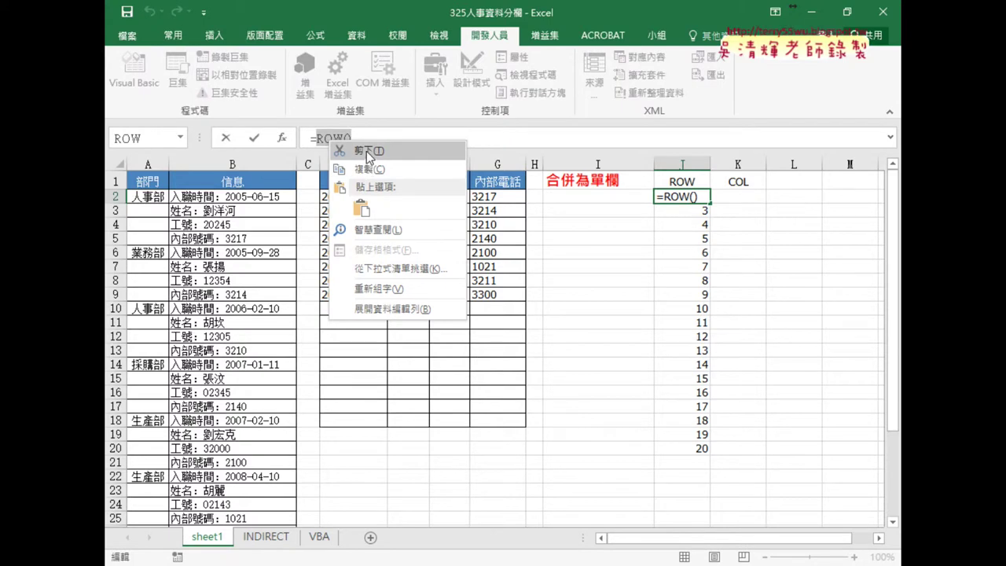
Step: Cut ROW() from J2 and choose INT from the Math & Trig functions
click(366, 151)
click(281, 138)
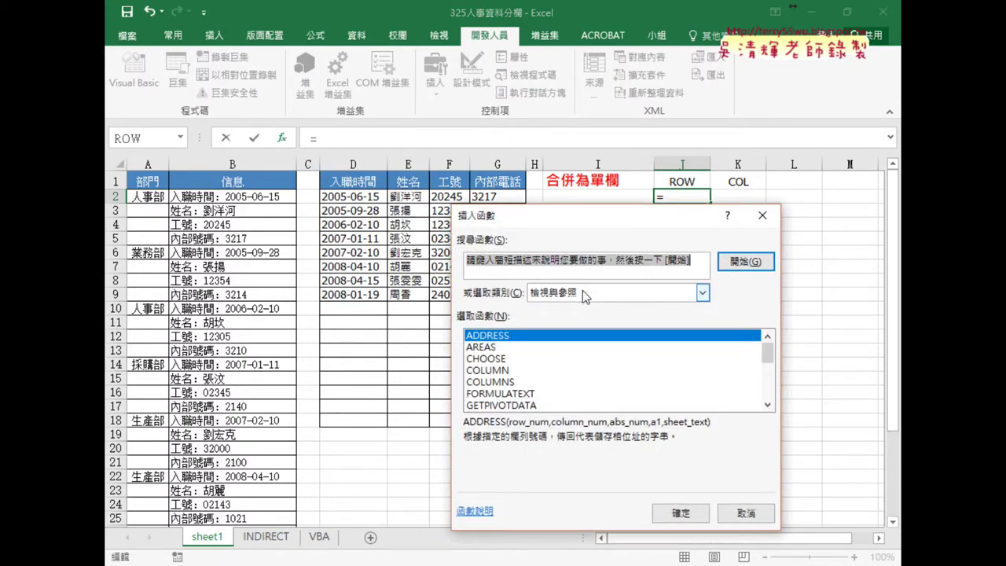
click(593, 292)
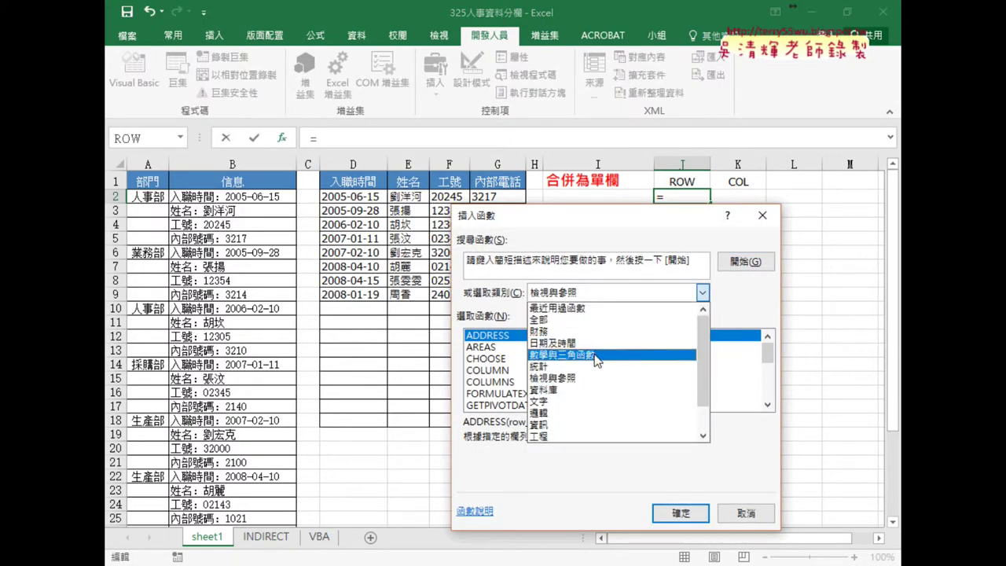
click(562, 355)
drag(767, 347, 769, 376)
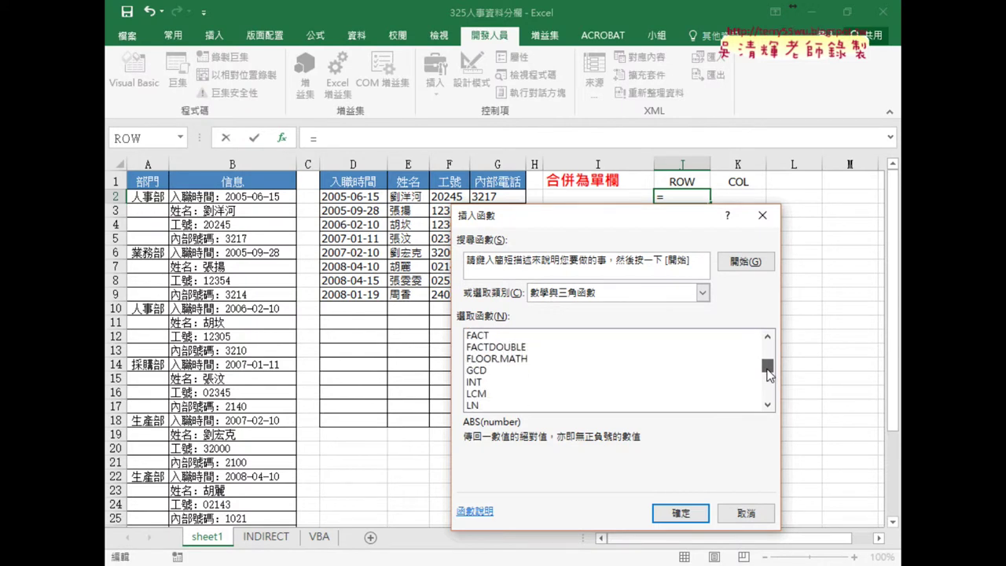
double_click(497, 385)
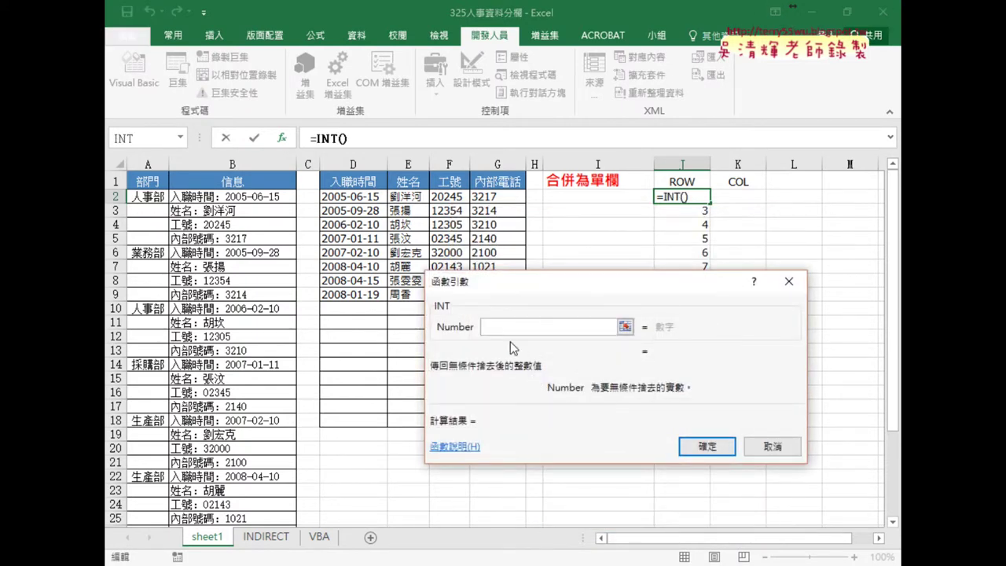
Step: Set INT's Number to ROW()/4 and fill =INT(ROW()/4) down J2:J20
right_click(507, 328)
click(540, 374)
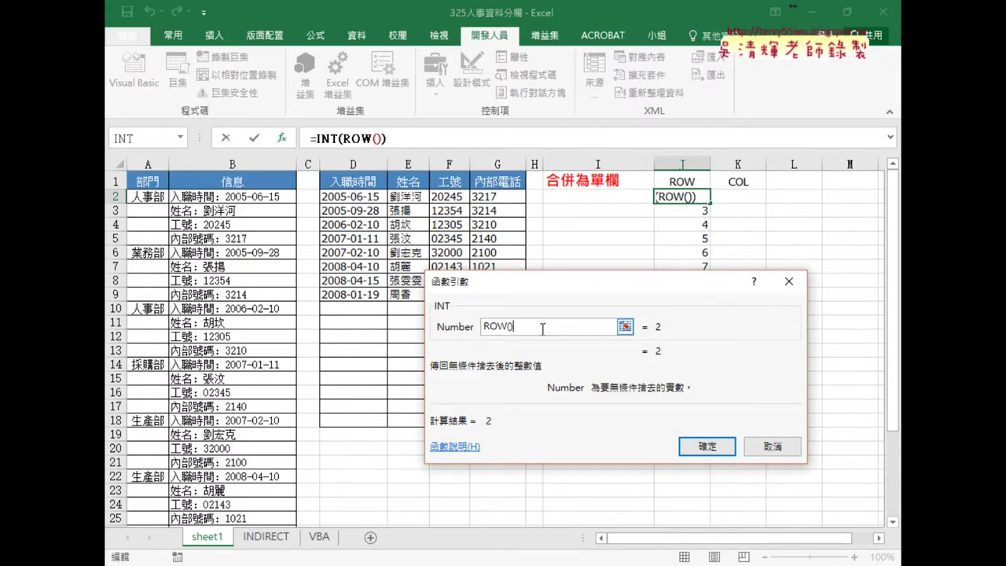
text(/)
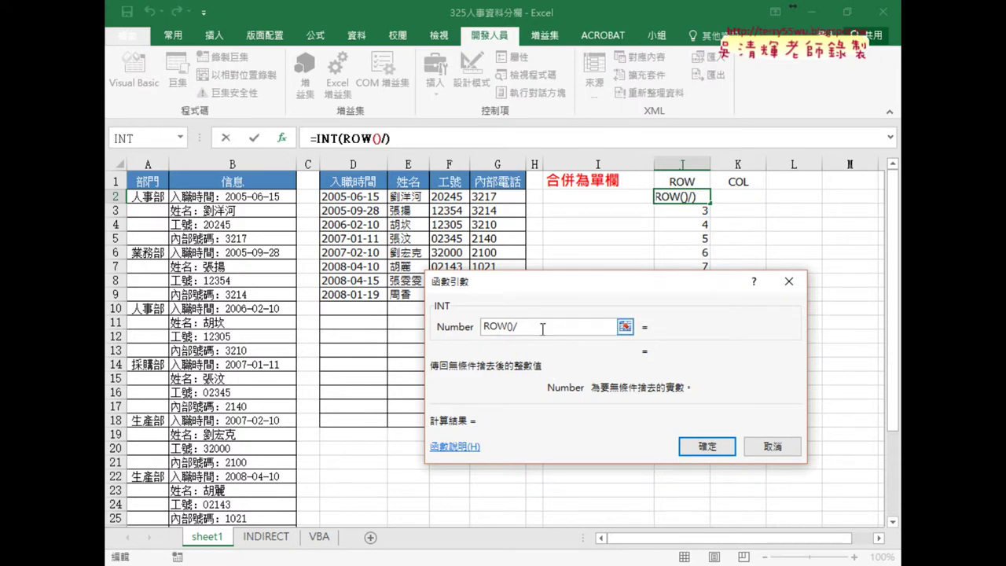
text(4)
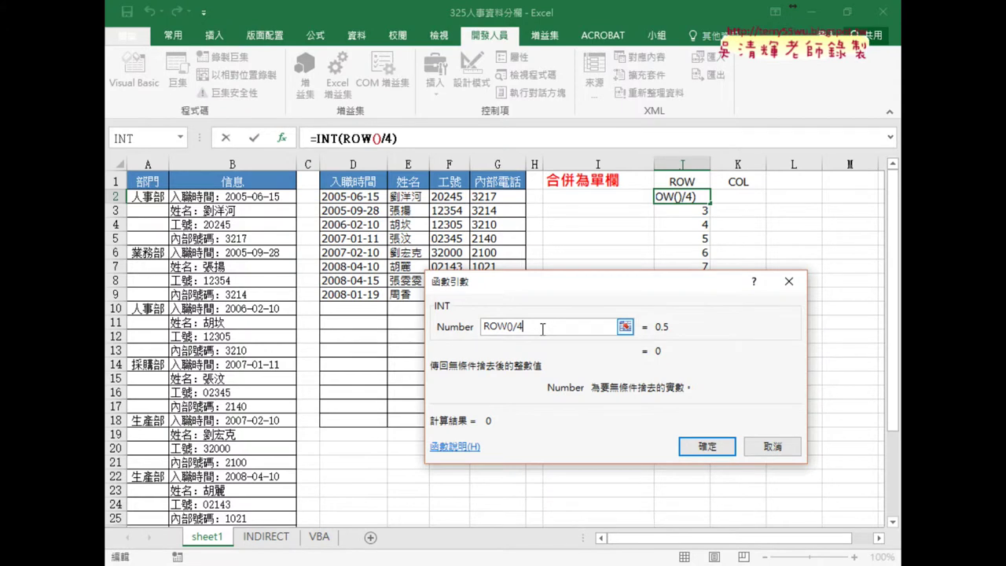
click(707, 446)
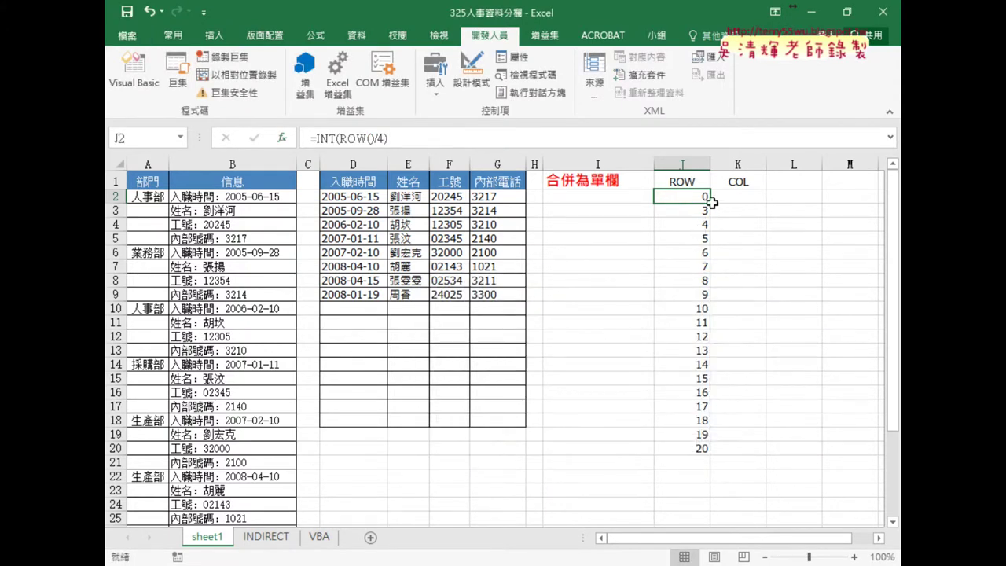
drag(711, 202, 707, 449)
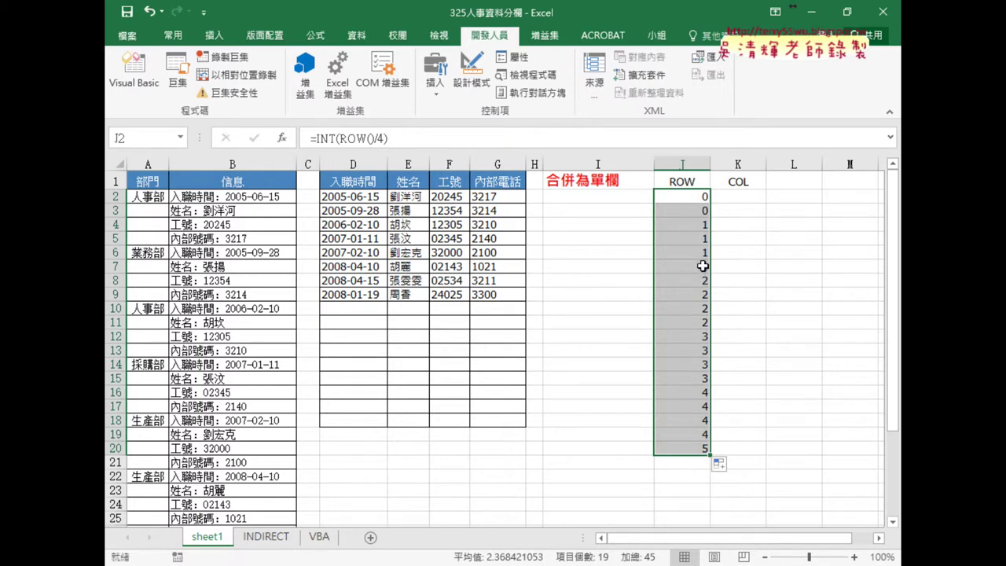
Step: Change J2's INT argument to (ROW()-2)/4 and fill it down to J21
click(691, 196)
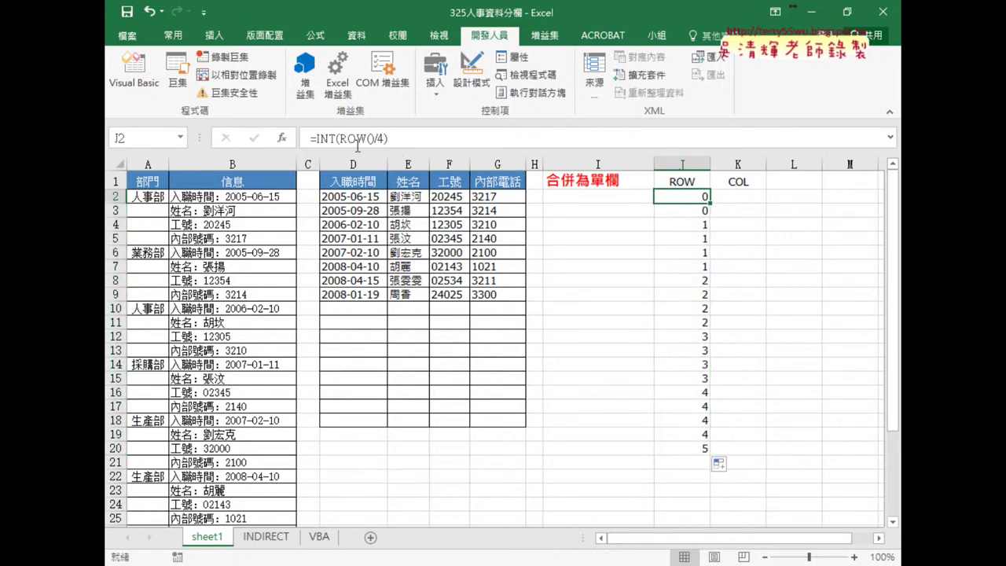
click(338, 139)
click(281, 138)
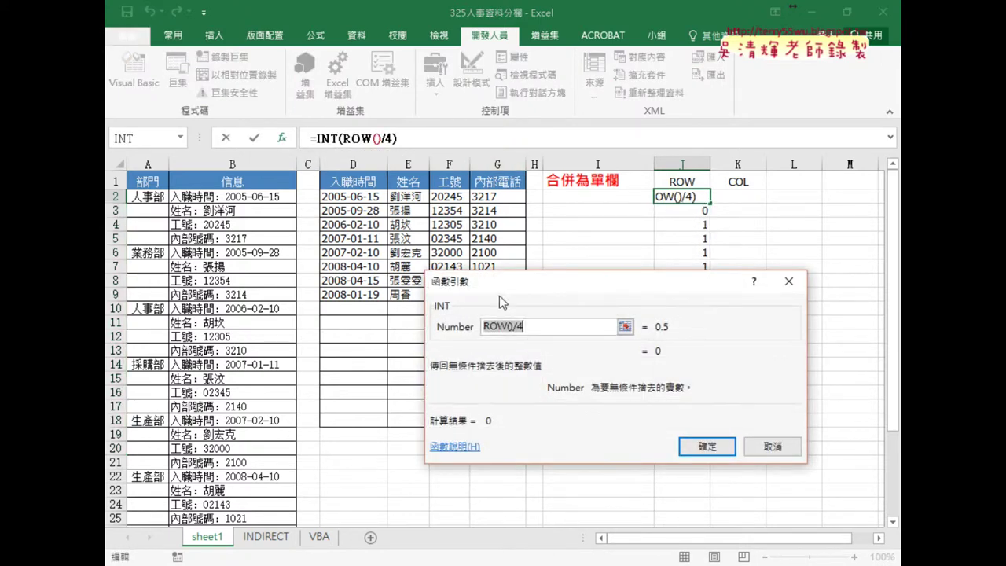
click(516, 326)
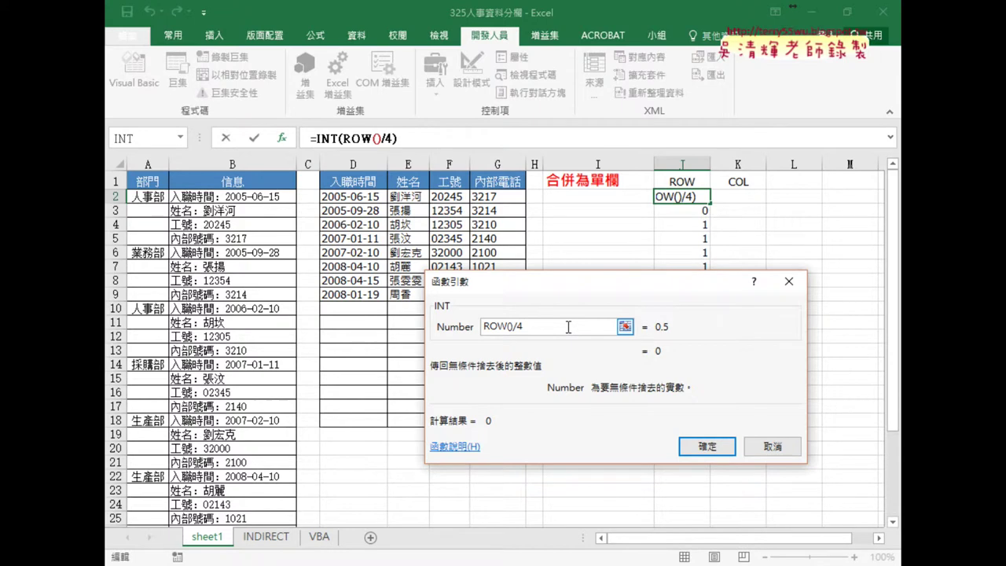
text(-2)
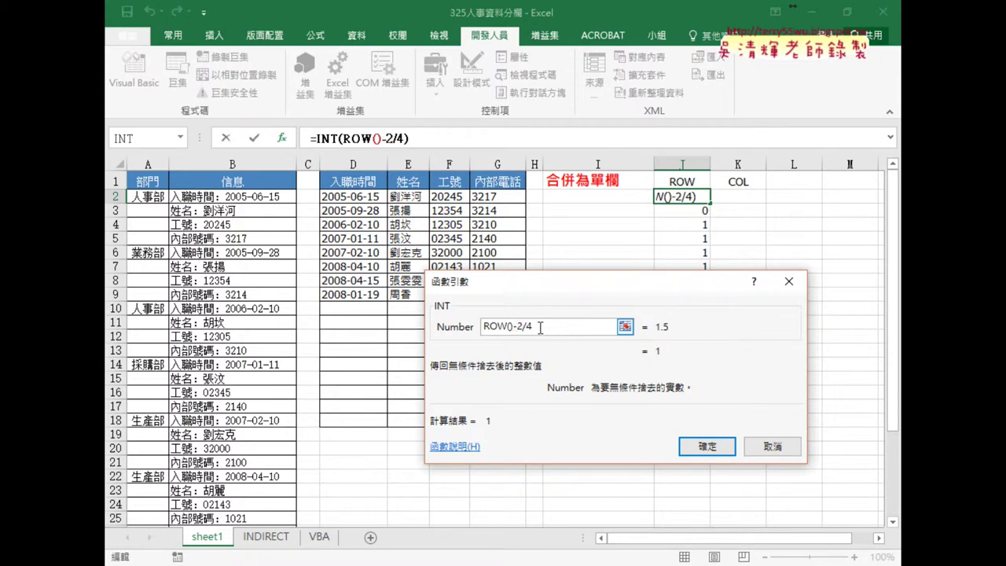
click(484, 326)
text(()
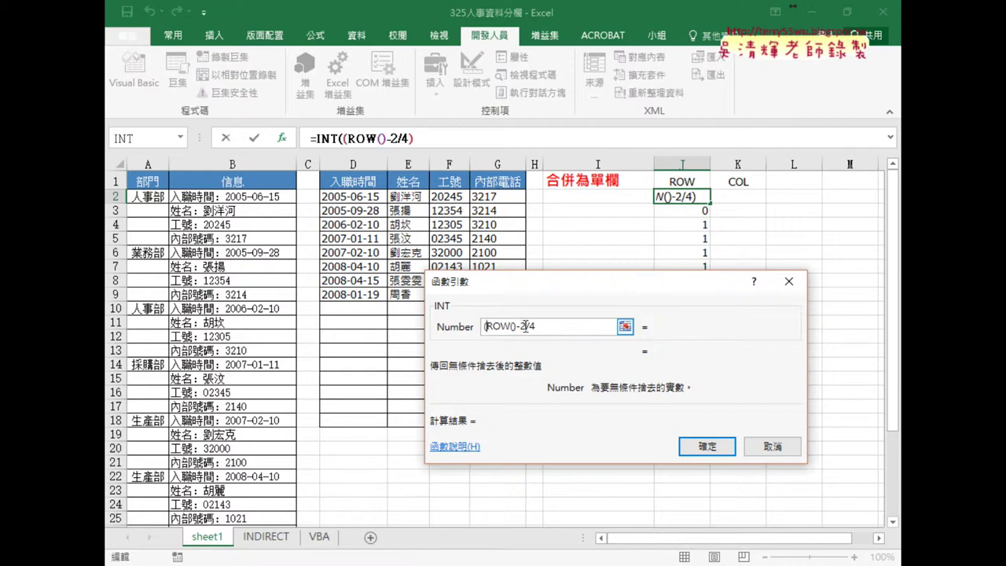
text())
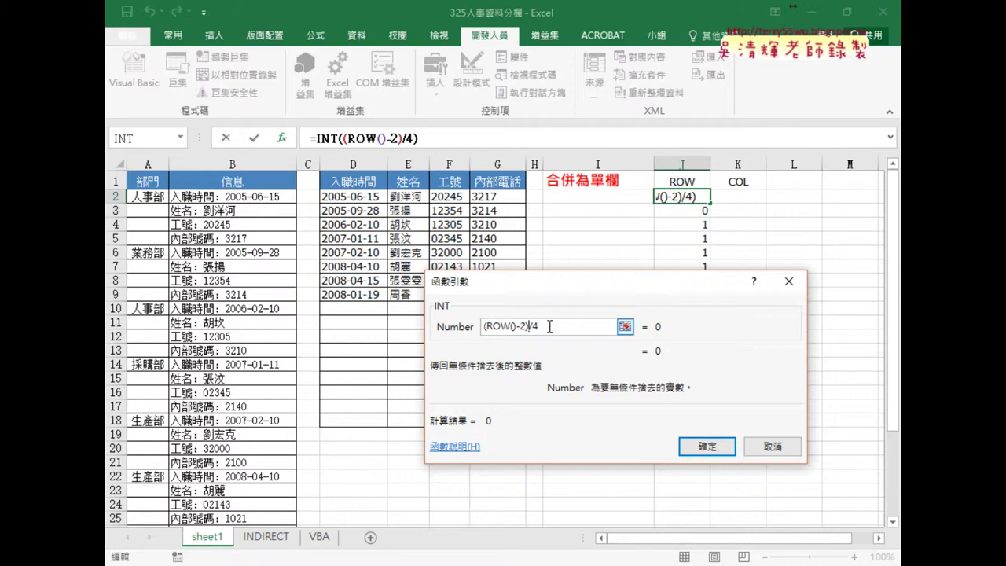
click(706, 446)
drag(709, 205, 708, 465)
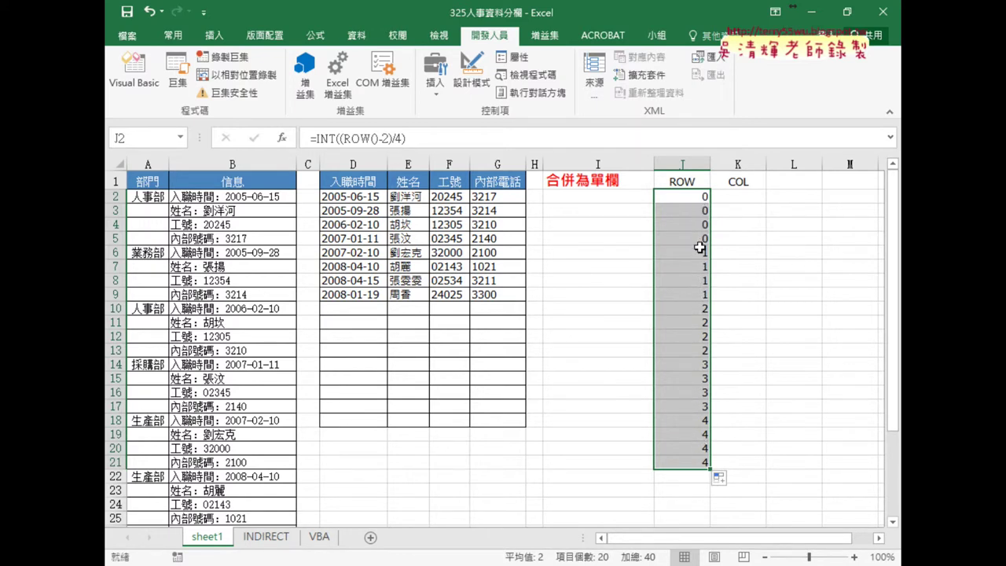
Step: Append +1 so J2 reads =INT((ROW()-2)/4)+1, returning 1
click(452, 139)
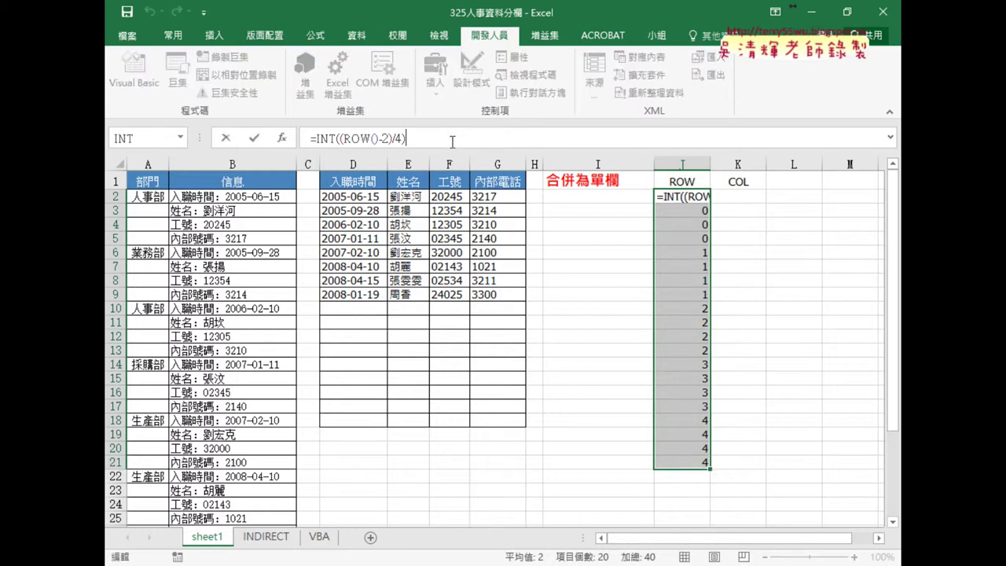
text(+1)
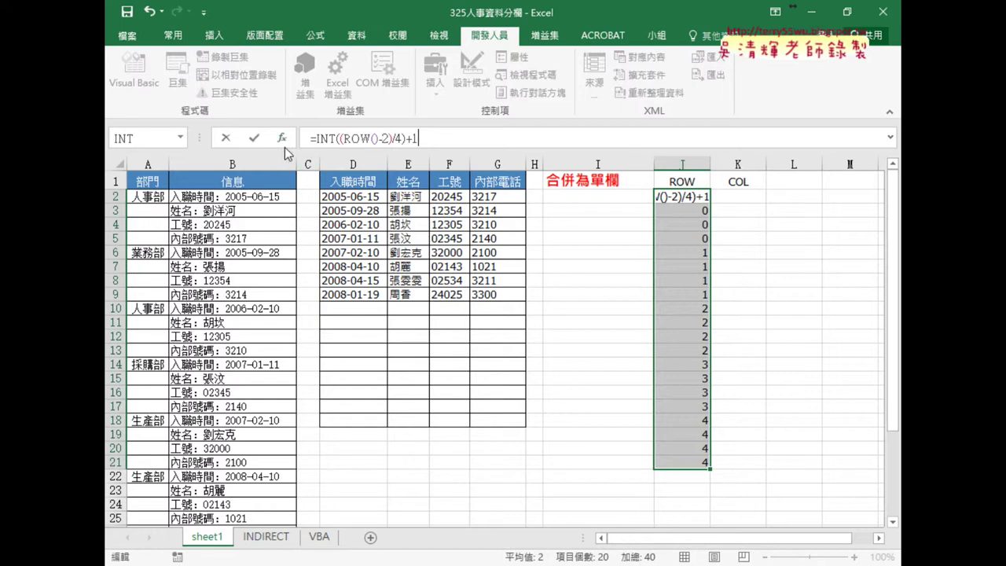
key(Return)
click(692, 196)
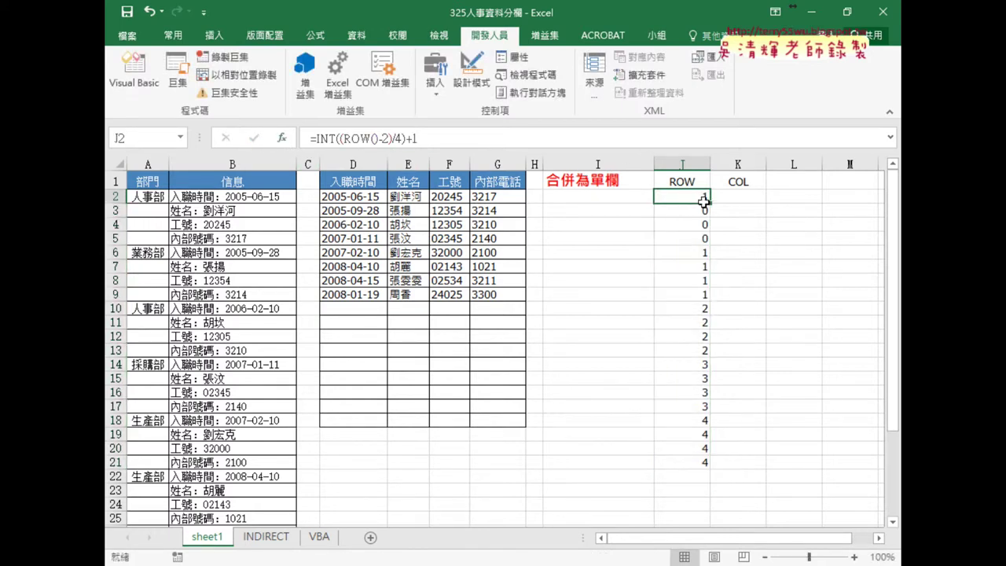
Step: Copy J2's formula down to J33, numbering the four-row blocks 1 through 8
drag(709, 203, 712, 548)
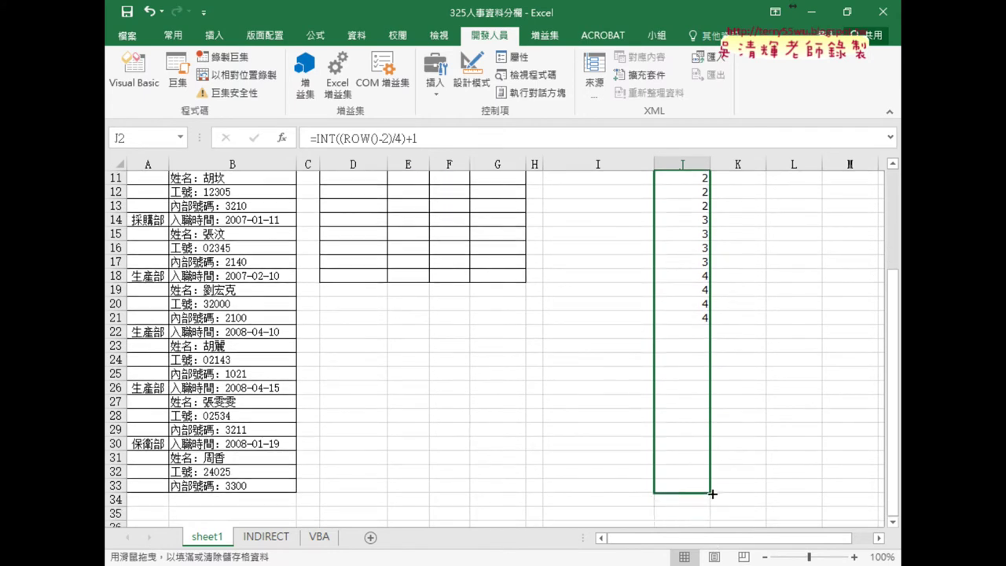
drag(712, 548, 712, 491)
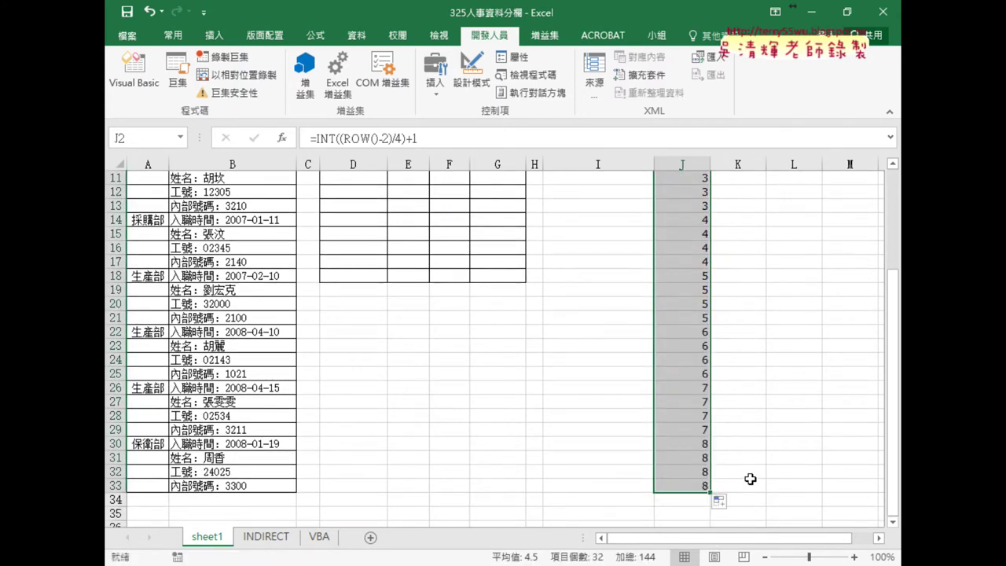
scroll(751, 479, up, 4)
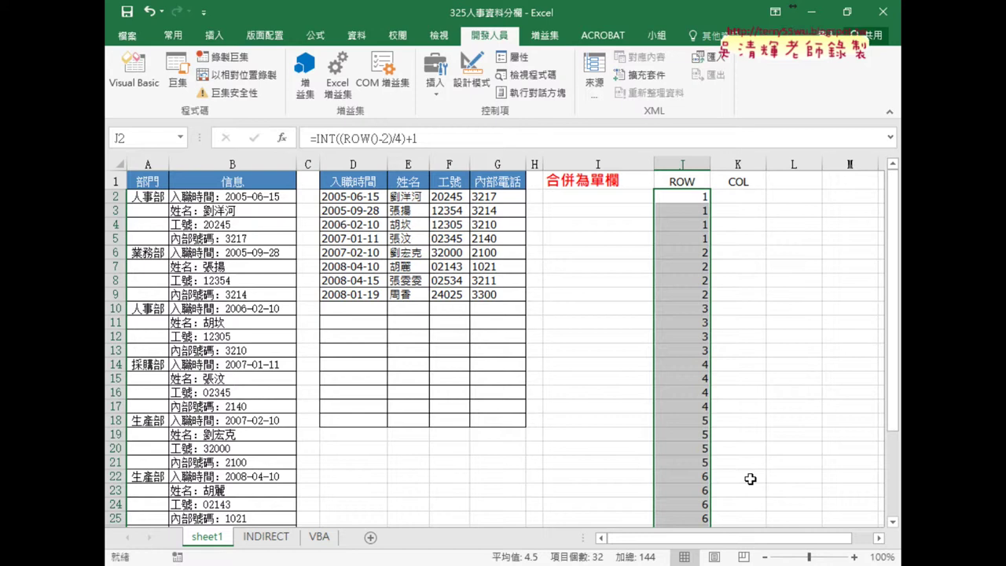
click(734, 197)
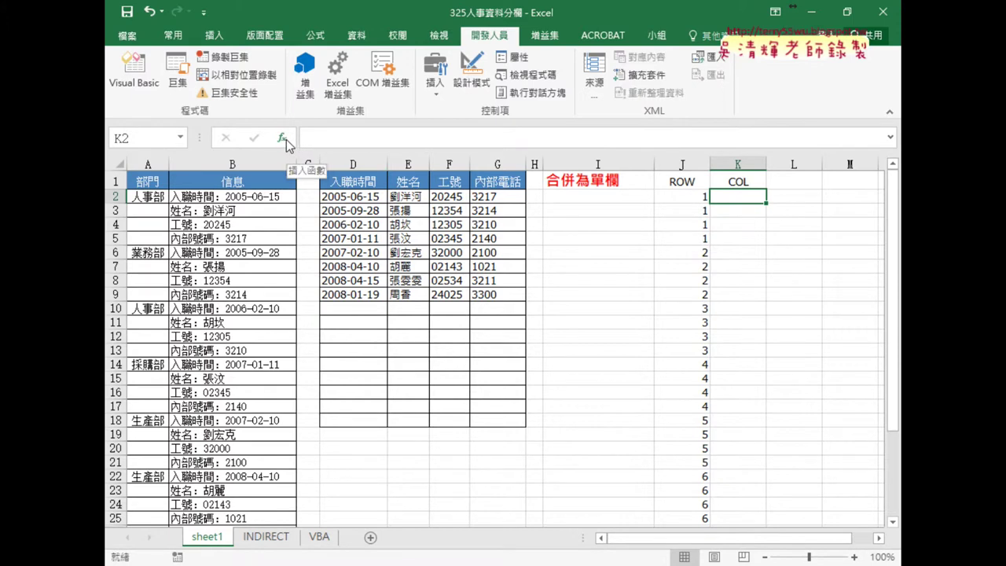
Step: Build =MOD(row()-2,4) in K2 with Number row()-2 and Divisor 4
click(283, 138)
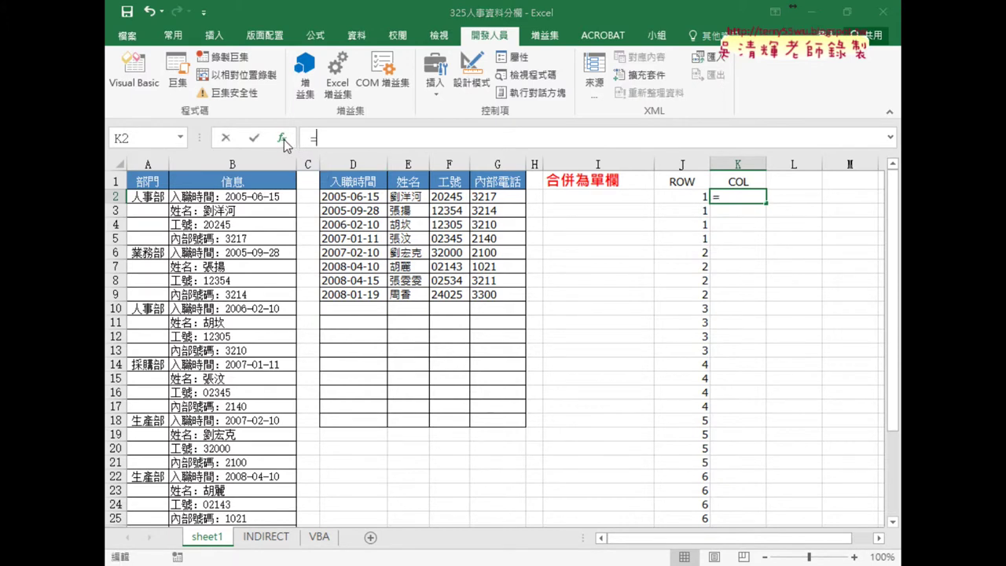
drag(767, 349, 761, 378)
scroll(585, 364, up, 2)
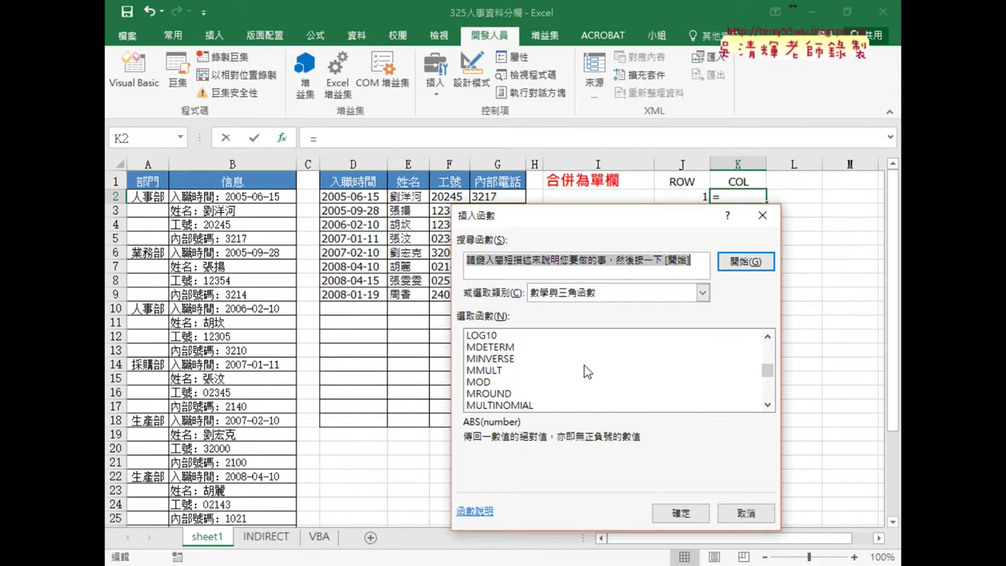
click(487, 383)
double_click(487, 383)
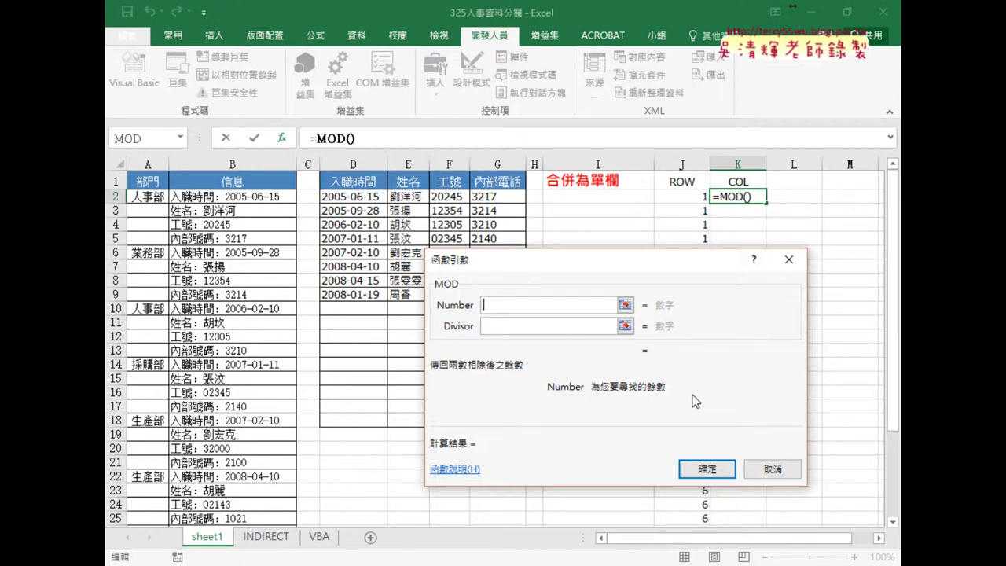
text(r)
text(ow)
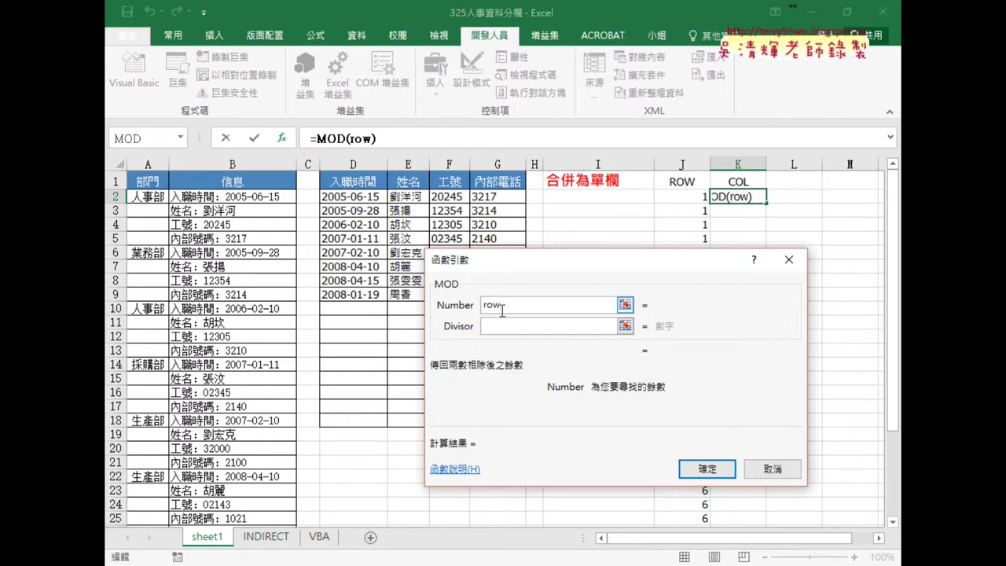
text(())
text(-)
text(2)
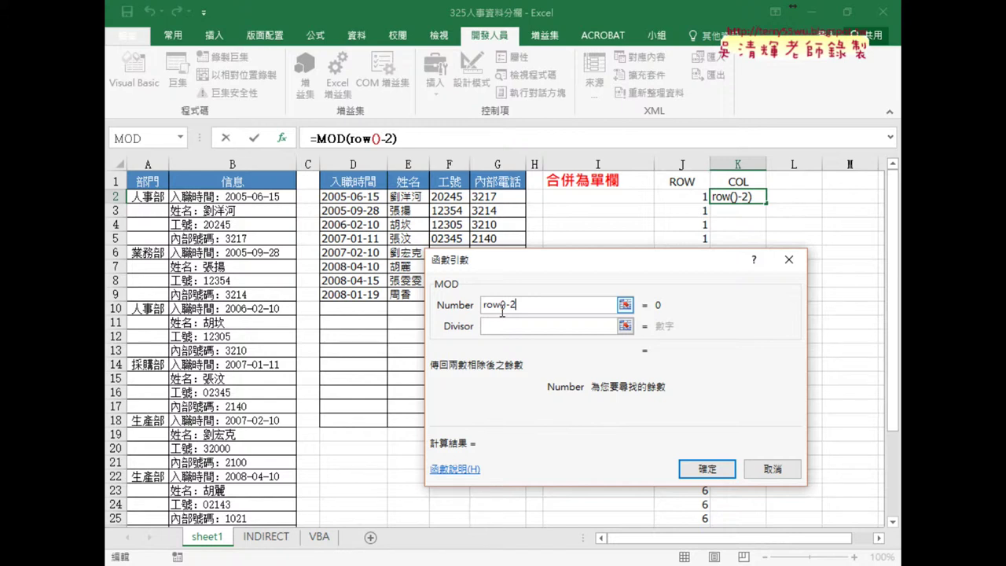
click(495, 331)
click(500, 330)
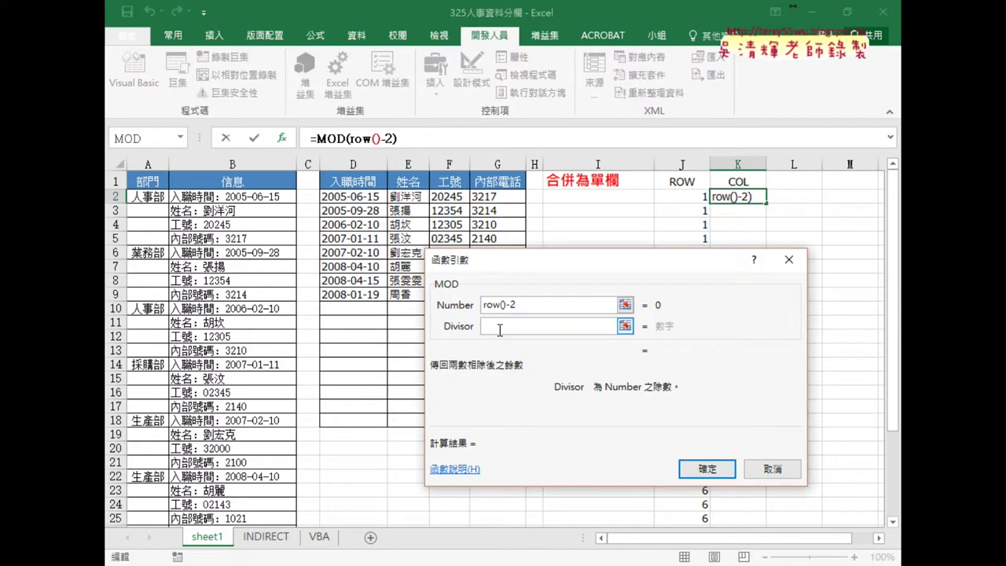
text(4)
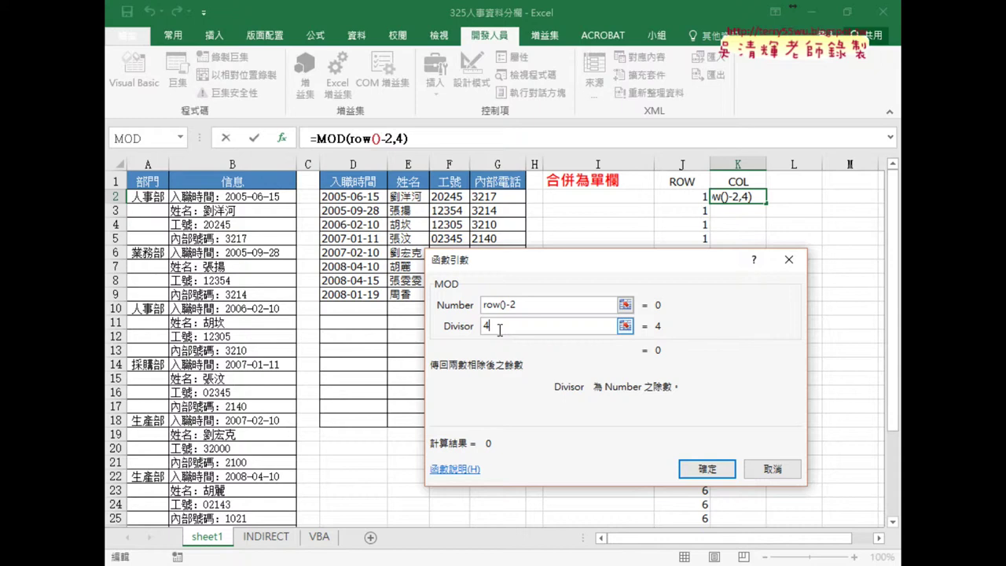
click(706, 467)
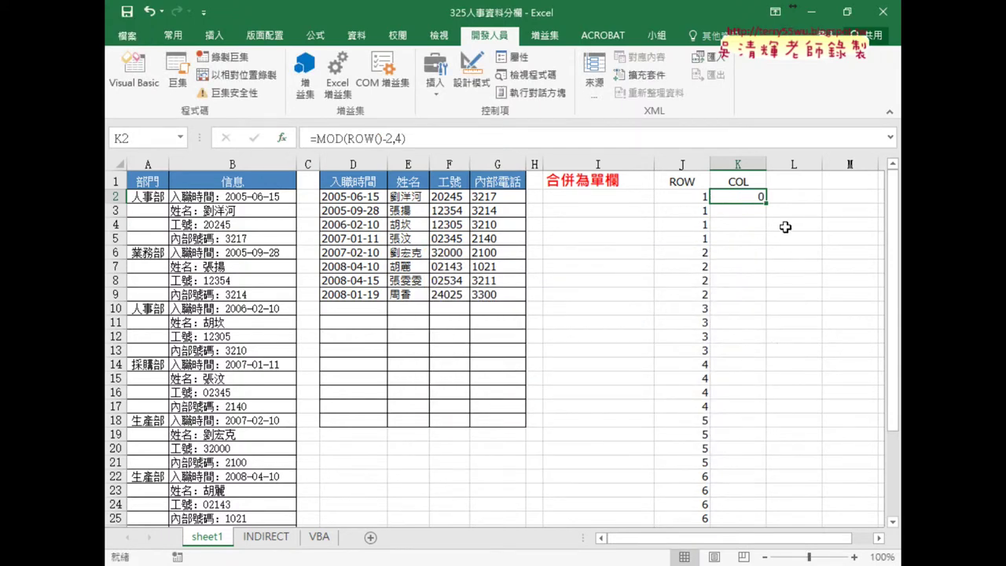
Step: Append +1 to K2's MOD formula and fill it down to K33, cycling 1–4
drag(766, 203, 767, 506)
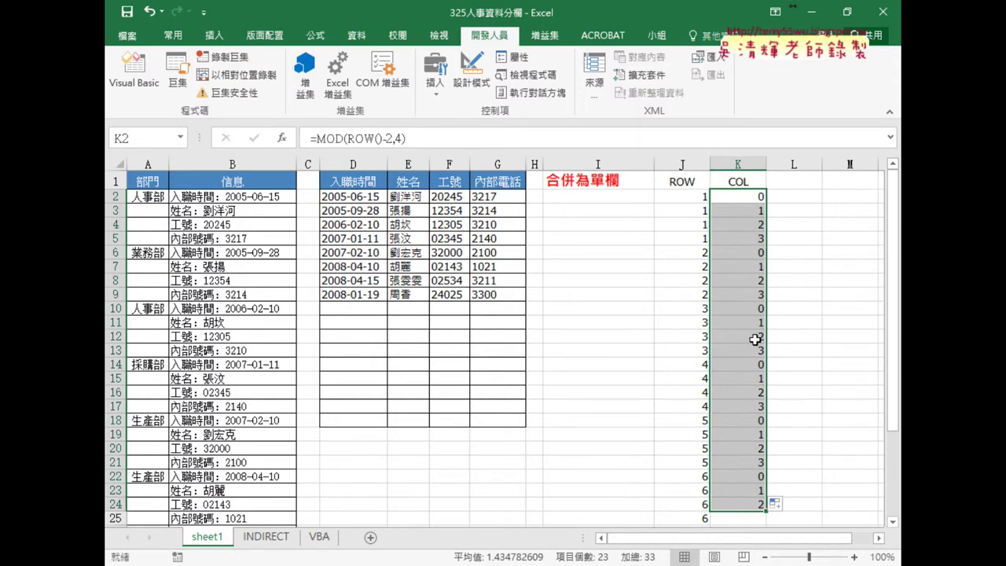
click(751, 198)
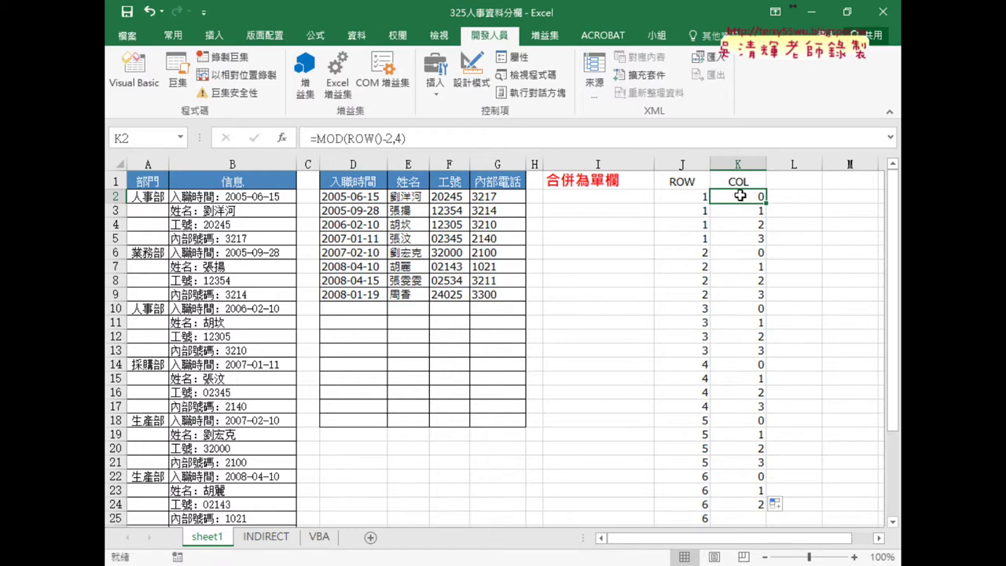
click(424, 139)
text(+1)
click(253, 139)
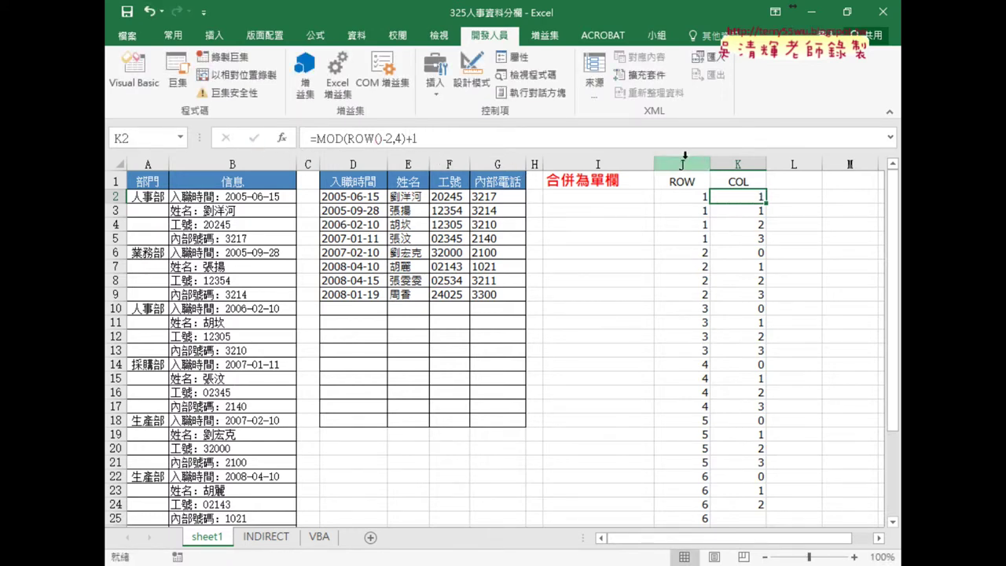
drag(766, 203, 770, 472)
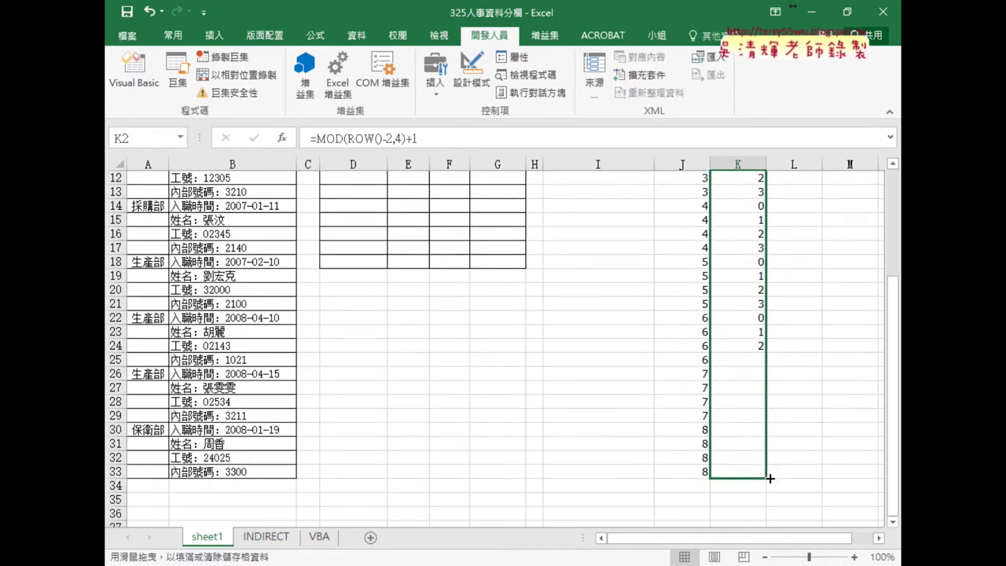
drag(771, 471, 771, 477)
Step: Review the ROW and COL helper formulas in J2 and K2, then select I2
scroll(799, 476, up, 4)
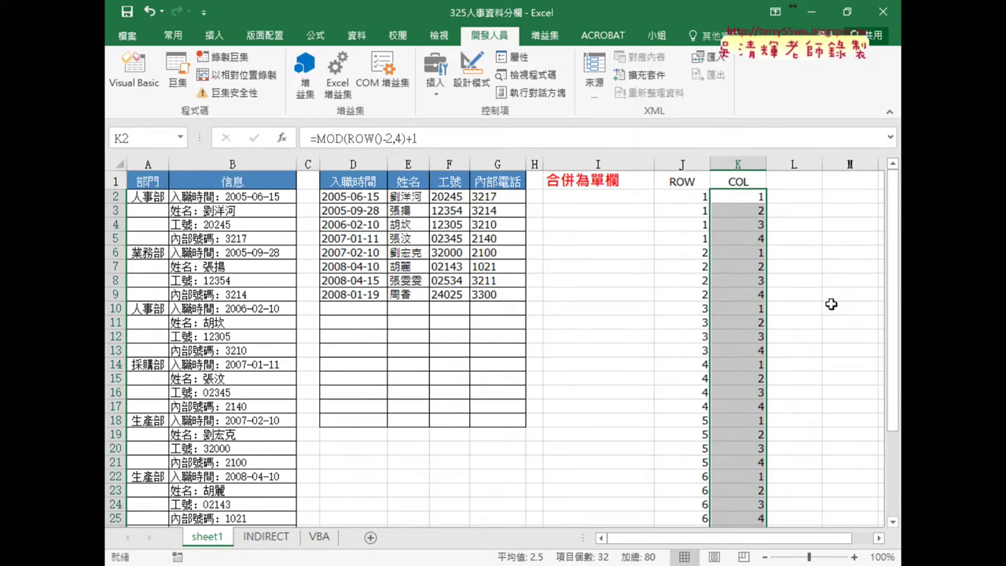
click(695, 199)
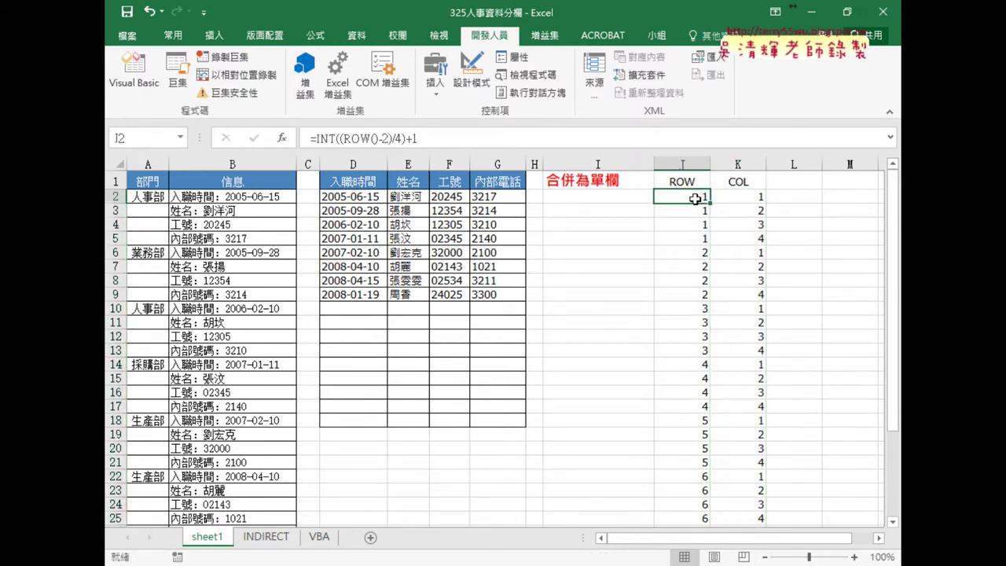
click(748, 198)
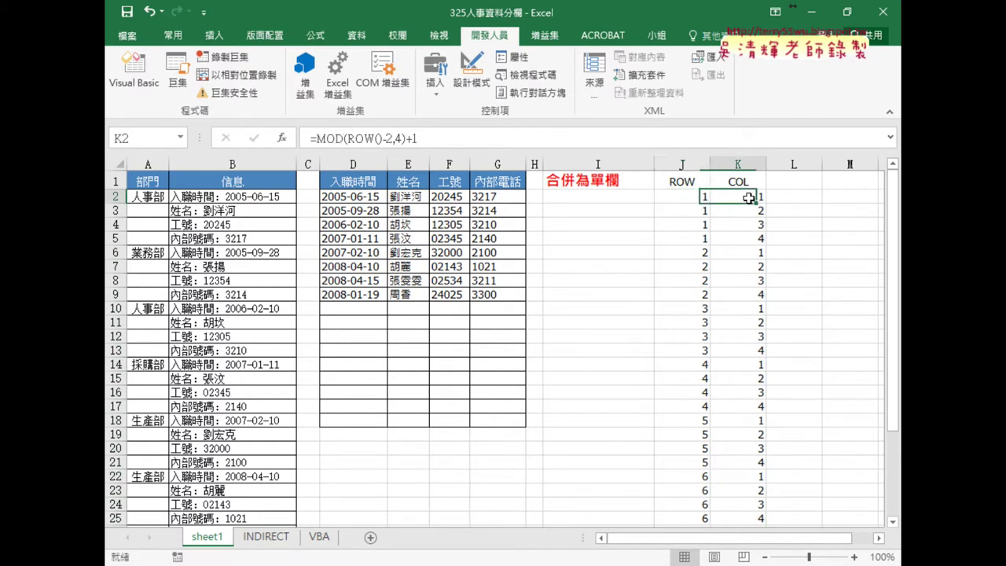
click(590, 198)
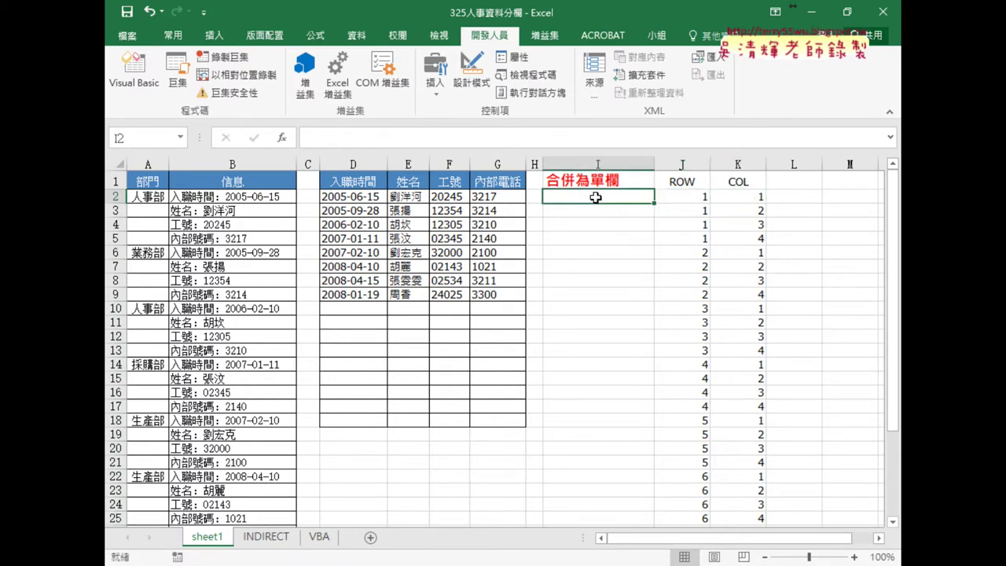
Step: Check J2's helper formula, then choose INDEX from recently used functions for cell I2
click(703, 196)
click(597, 197)
click(282, 139)
click(574, 292)
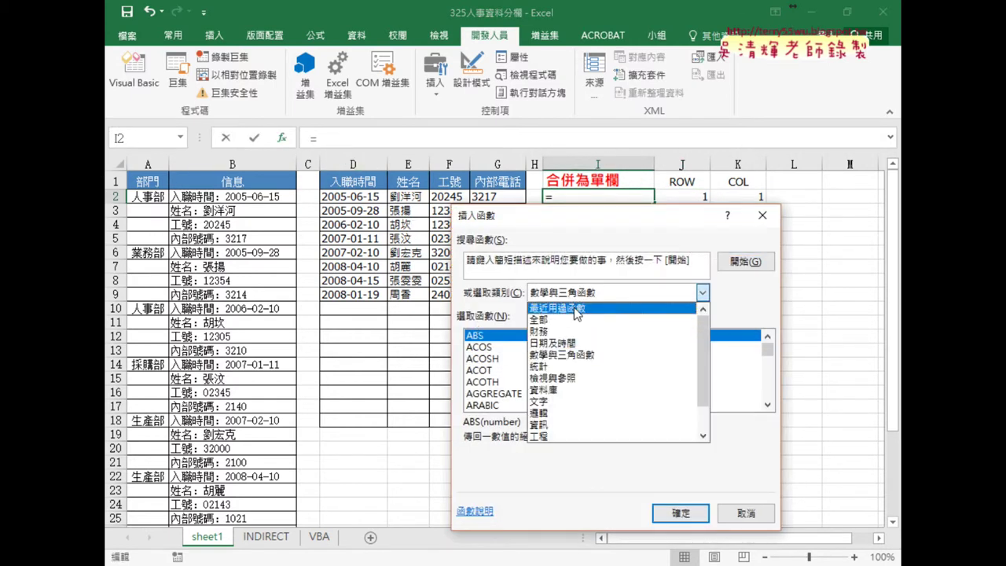
click(575, 310)
click(496, 383)
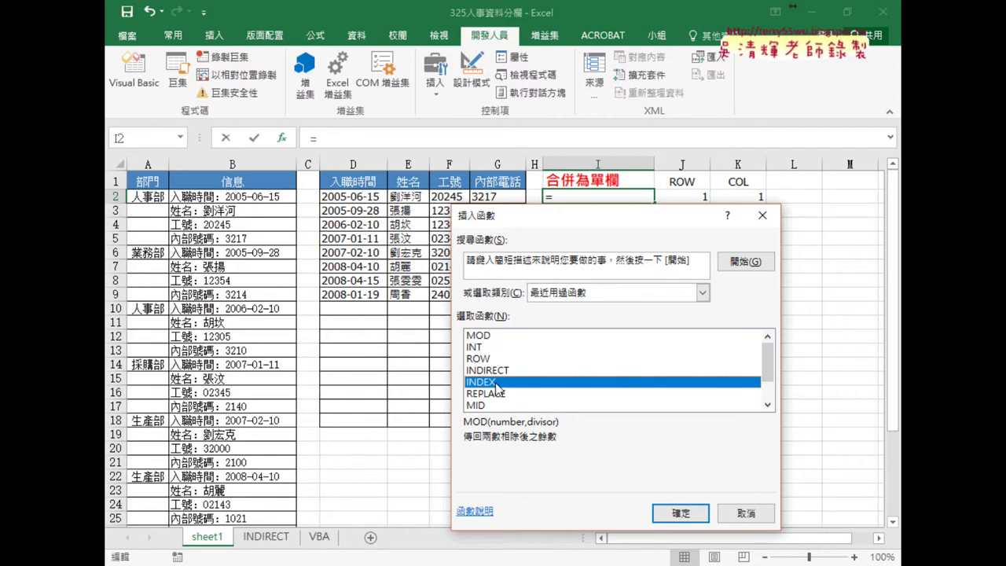
double_click(496, 384)
click(627, 416)
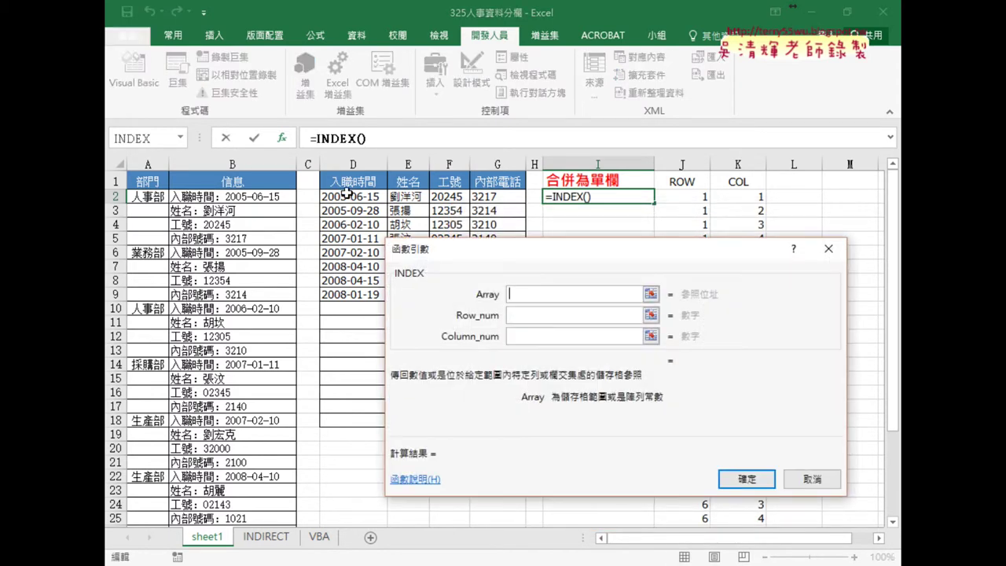
Step: Enter =INDEX(D$2:G$9,J2,K2) in I2 and fill it down column I to I33
drag(346, 192, 507, 292)
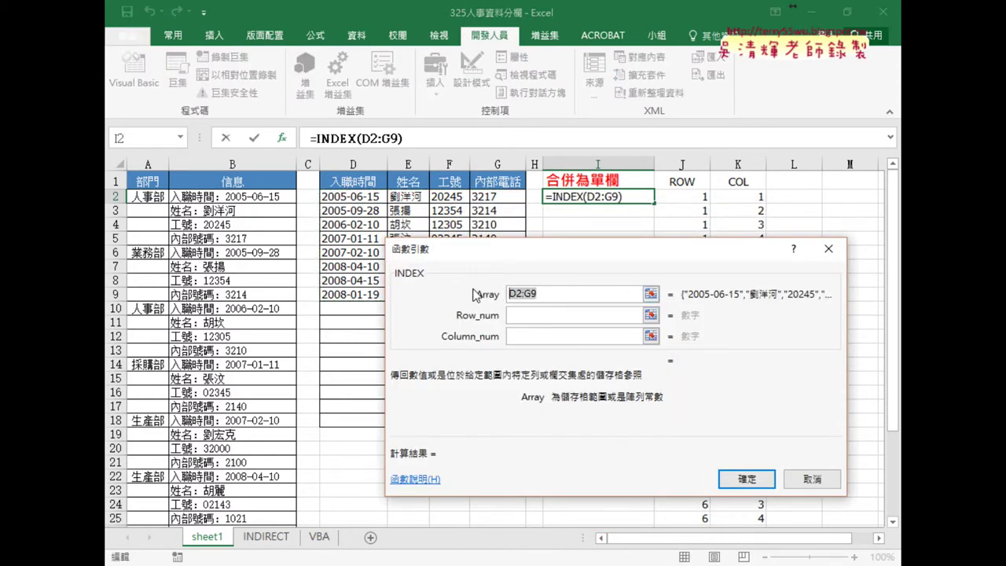
key(F4)
key(F4)
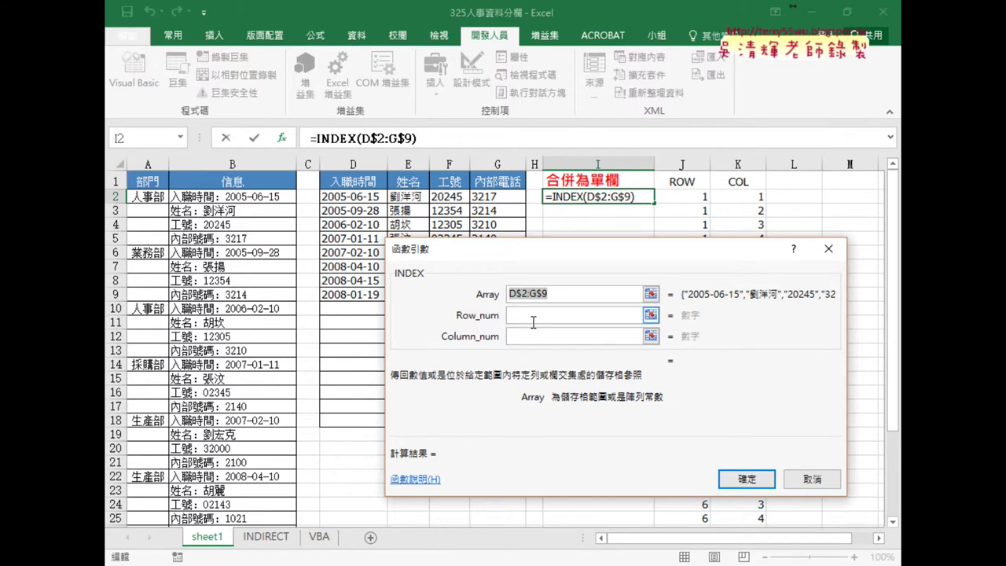
click(533, 315)
click(698, 200)
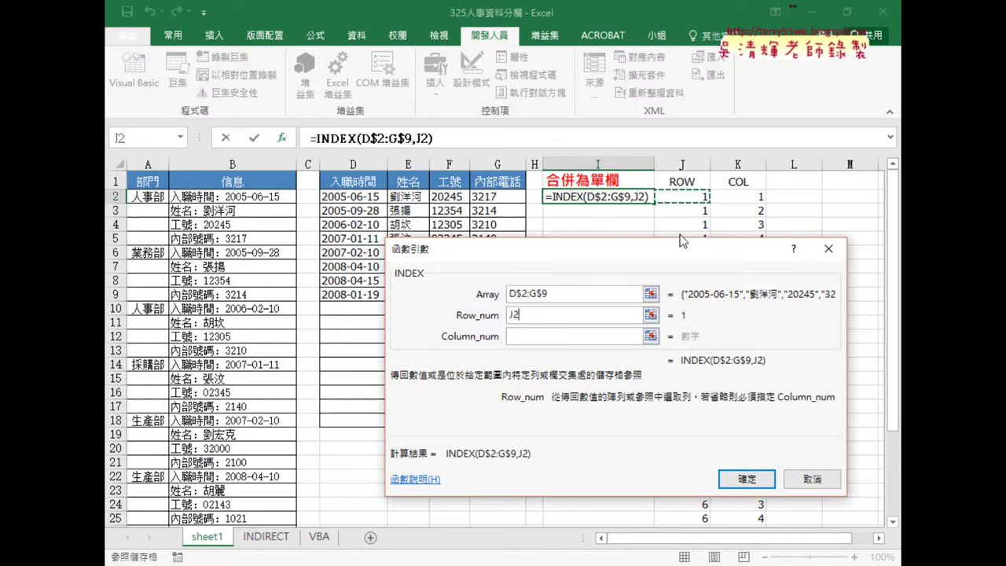
click(637, 336)
click(737, 197)
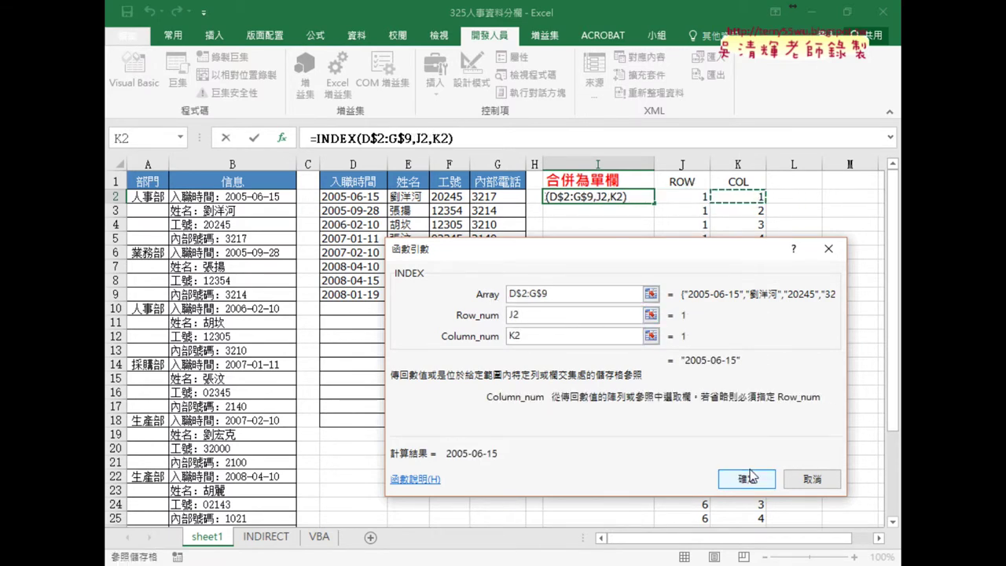
click(747, 479)
double_click(654, 203)
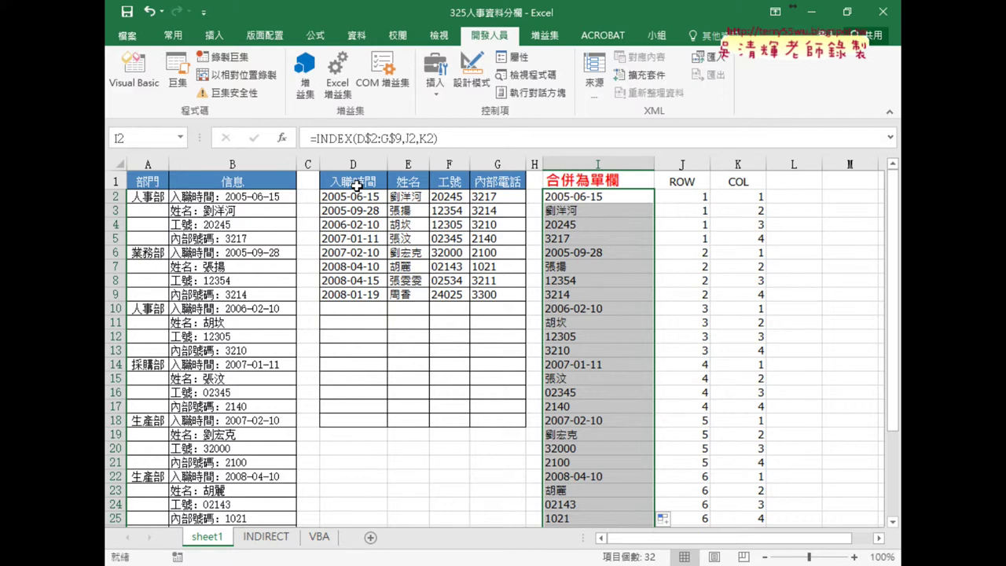
click(695, 197)
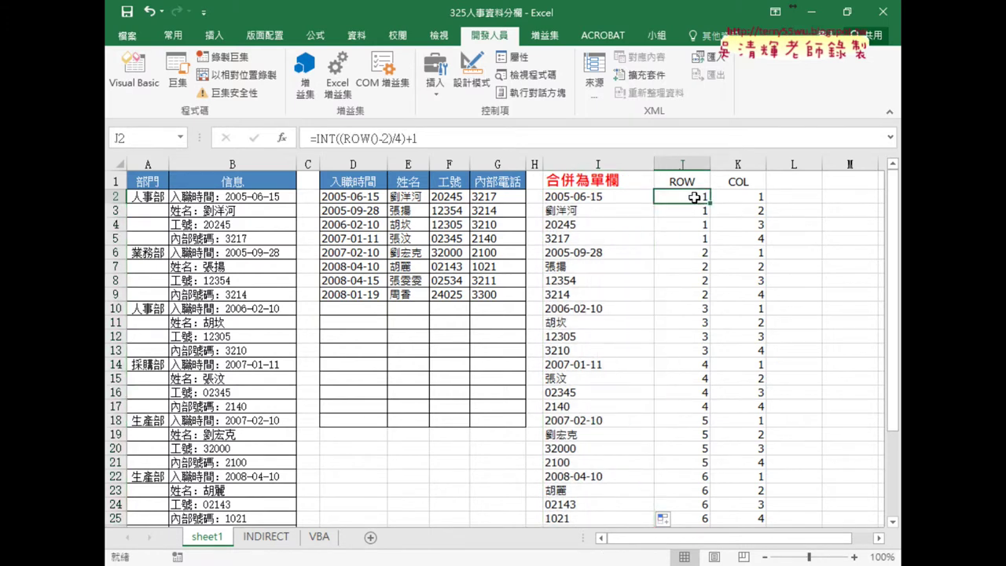
click(740, 197)
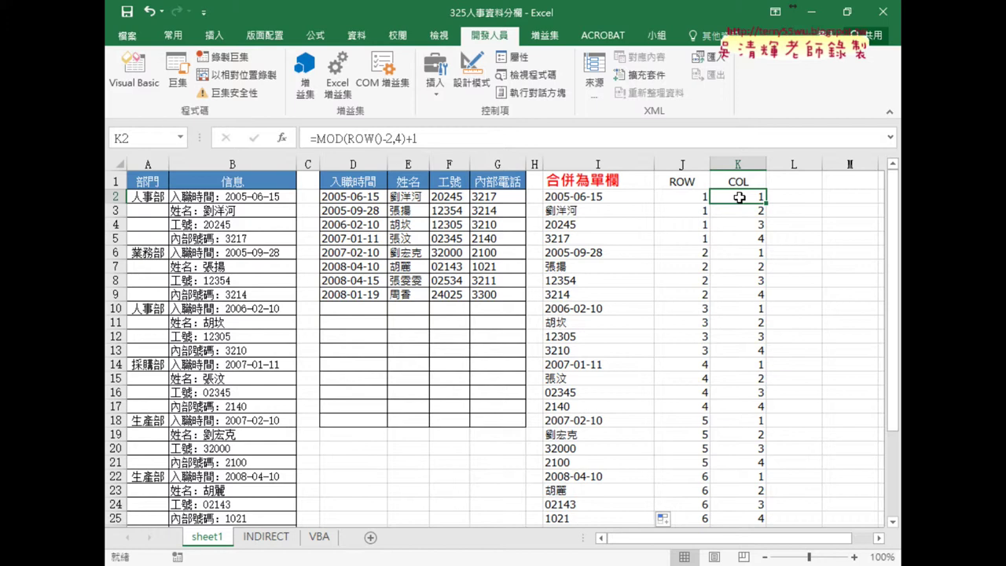
click(686, 198)
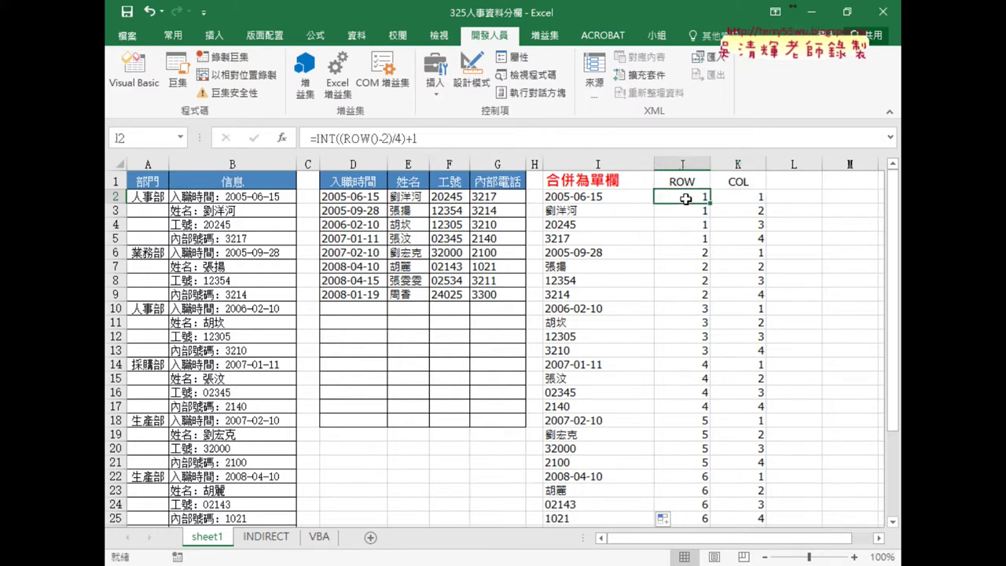
click(268, 536)
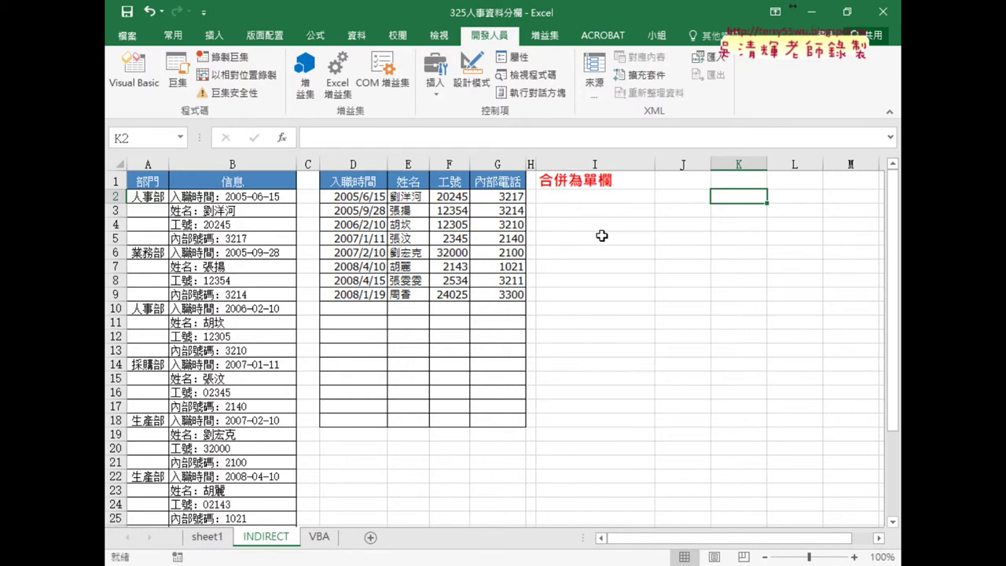
Step: On the INDIRECT sheet, choose INDIRECT from recently used functions for cell I2
click(685, 180)
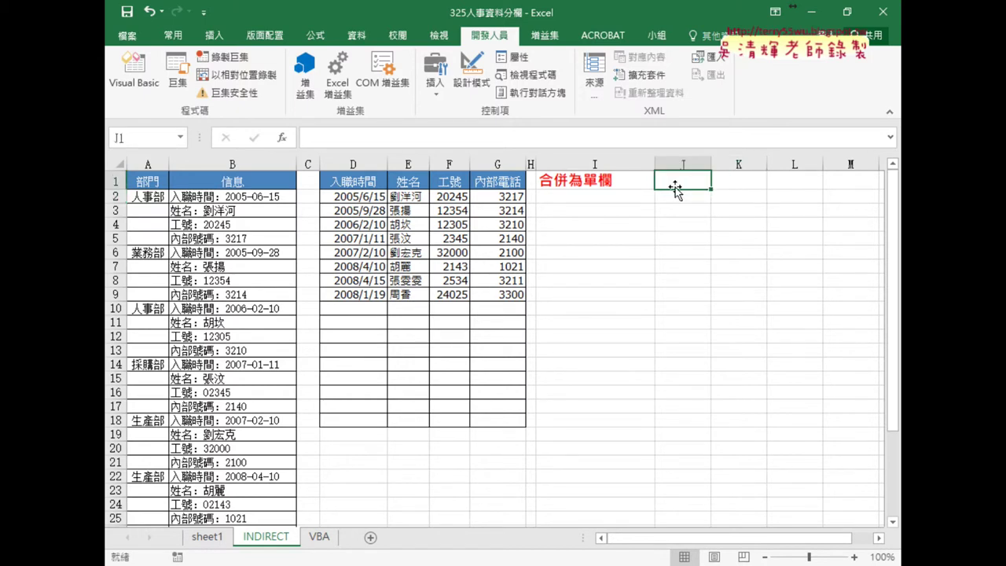
click(605, 195)
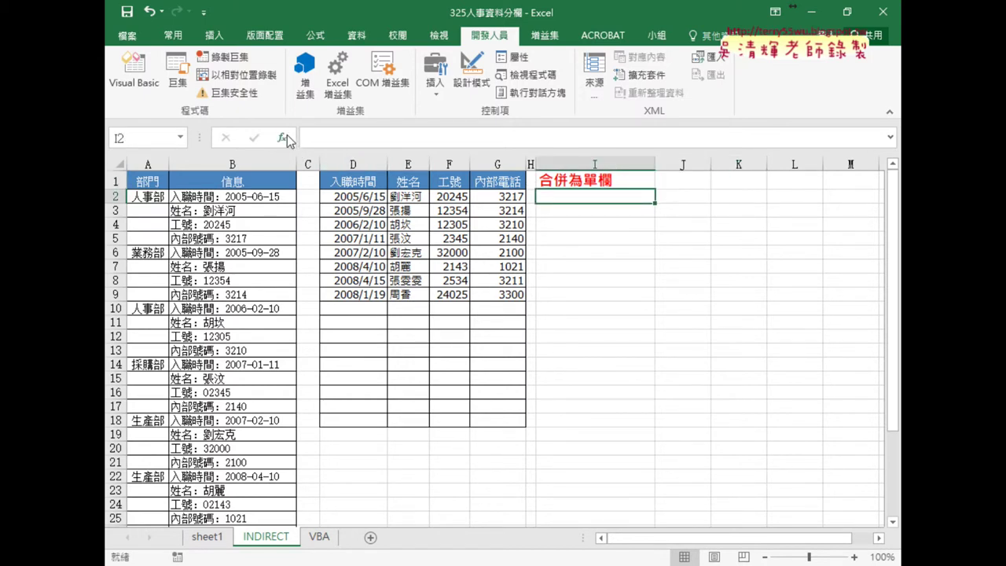
click(281, 137)
click(702, 292)
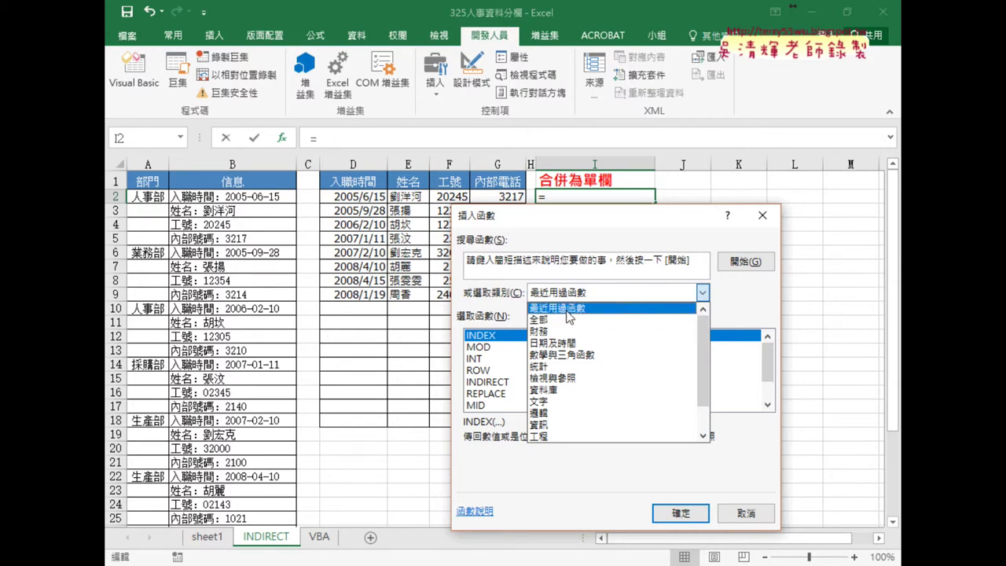
click(568, 309)
double_click(493, 383)
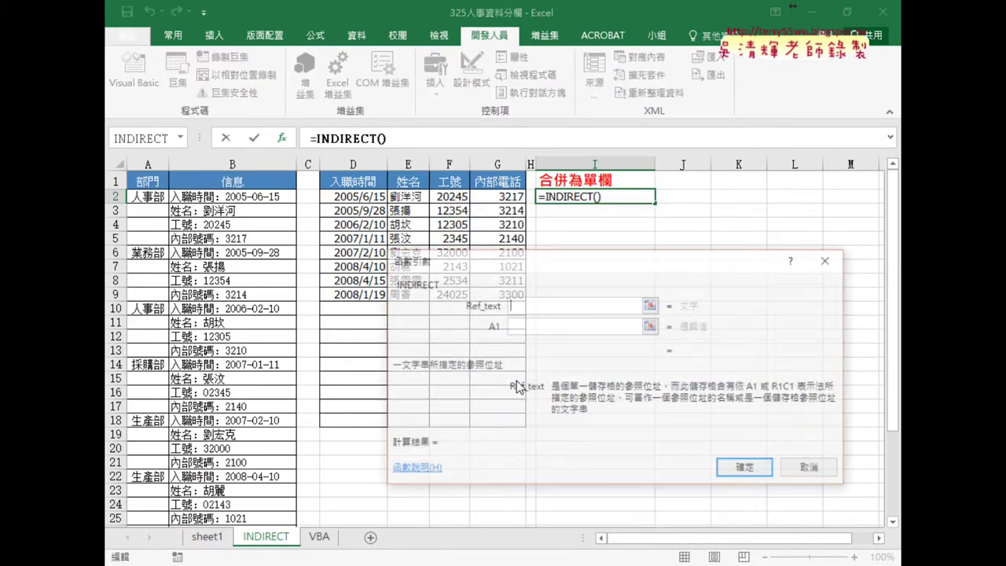
Step: Try D2, then "D2", as INDIRECT's Ref_text, then cancel, leaving I2 empty
click(360, 196)
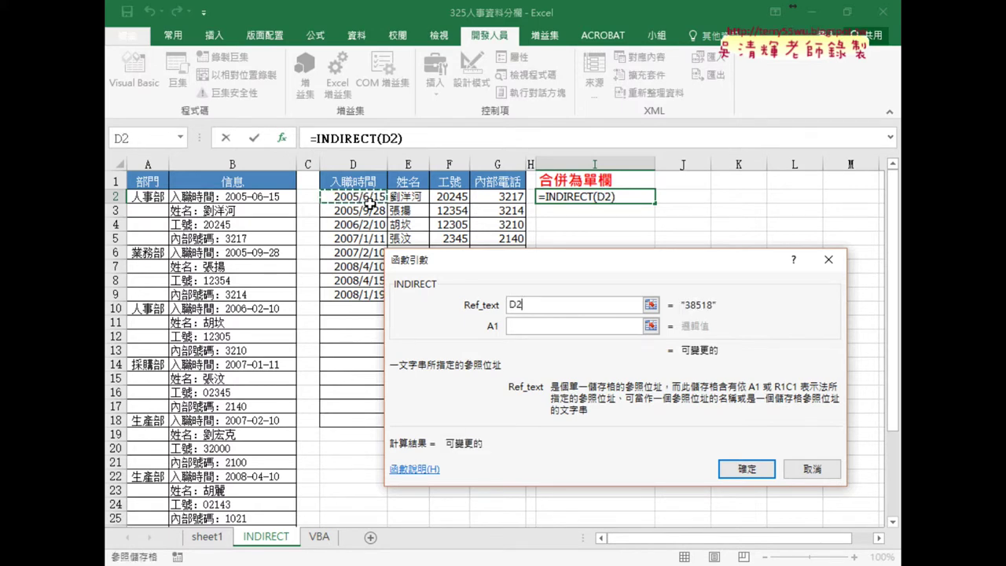
click(548, 304)
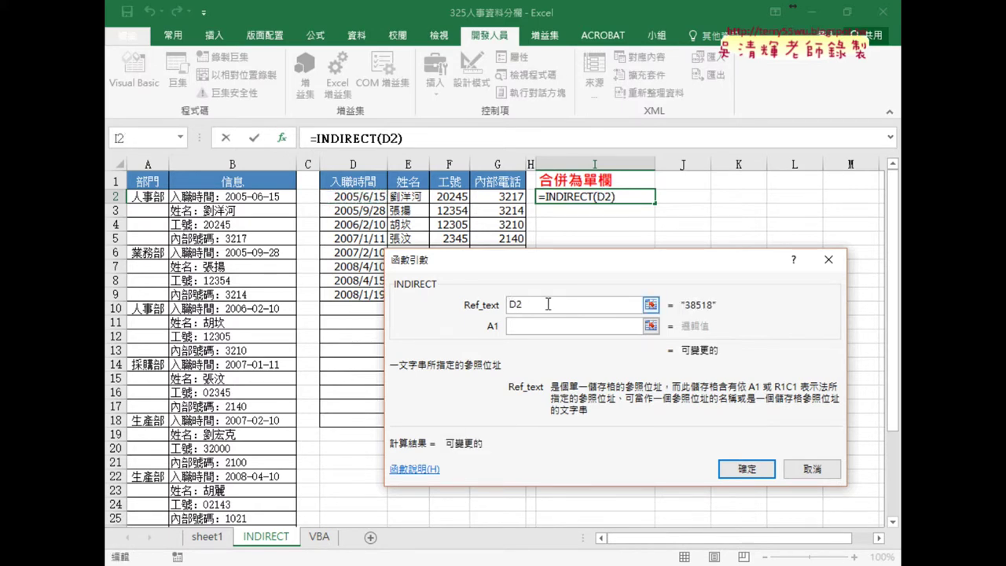
text("D2)
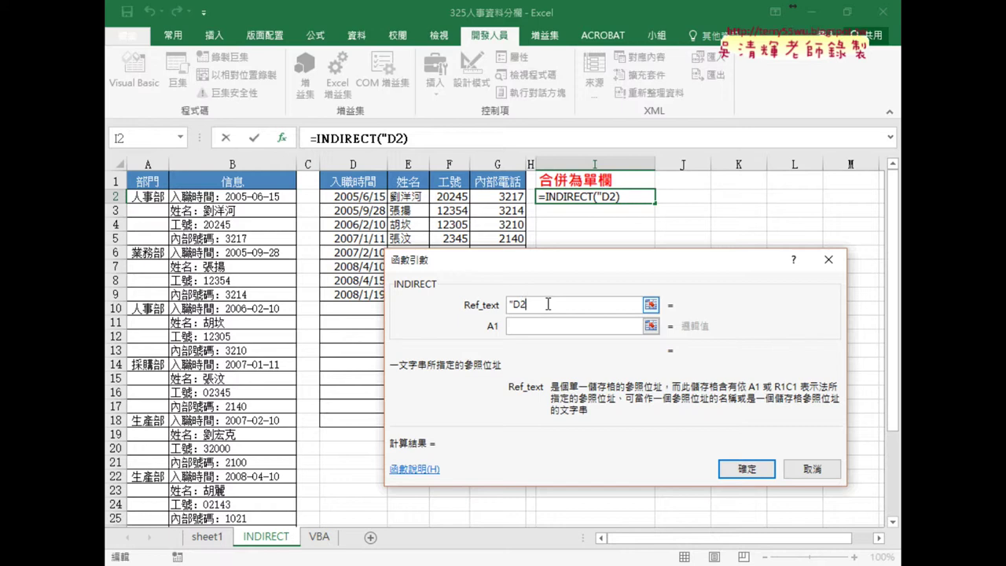
text(")
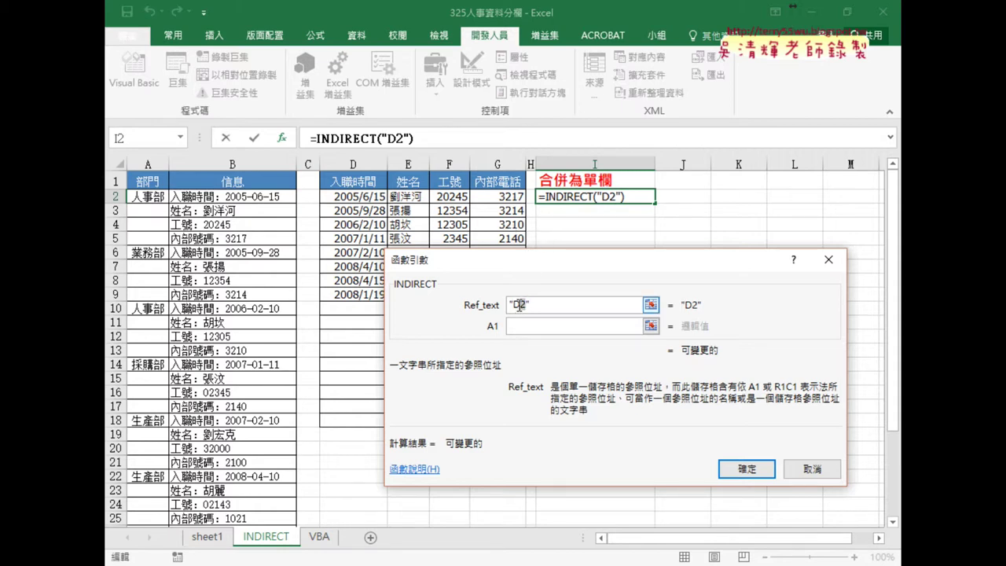
click(516, 305)
click(810, 469)
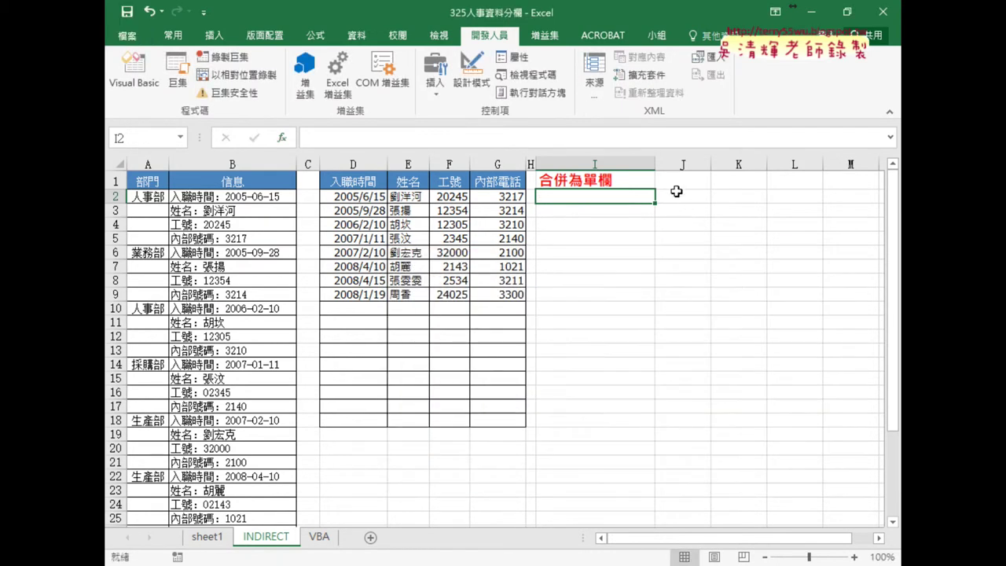
Step: Add headings COL in J1 and ROW in K1, and fill 2 into K2:K5
click(679, 178)
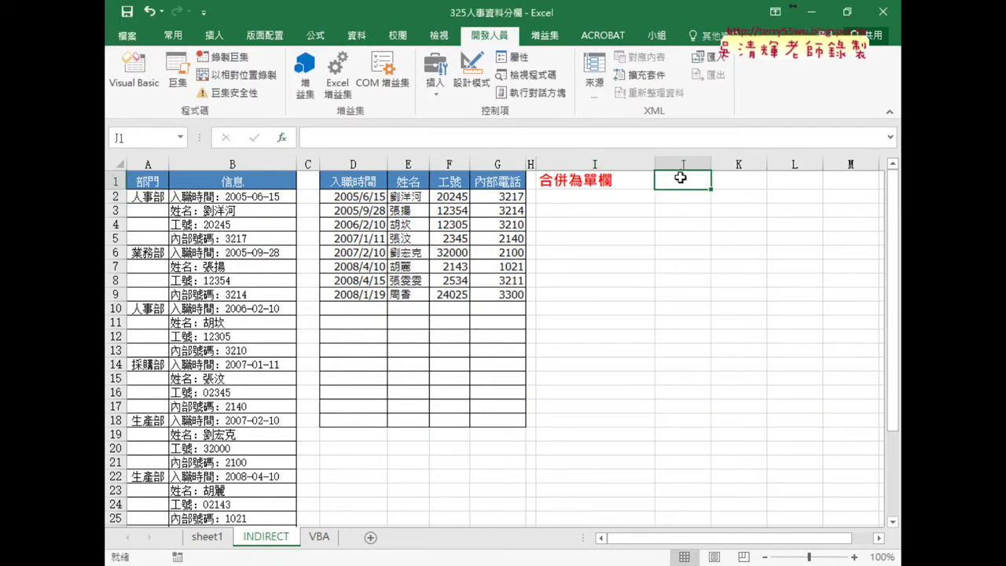
text(COL)
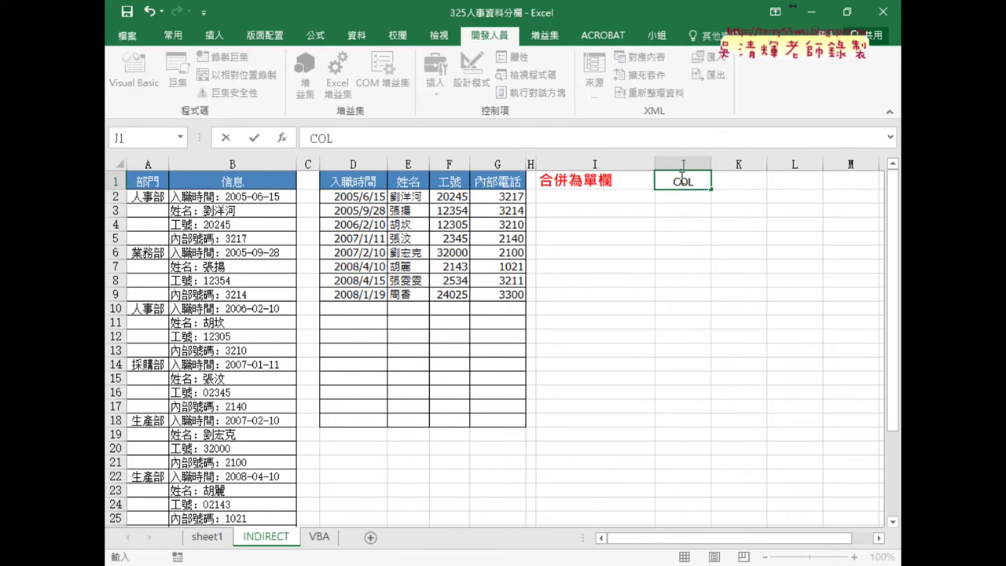
click(751, 184)
text(ROW)
click(742, 195)
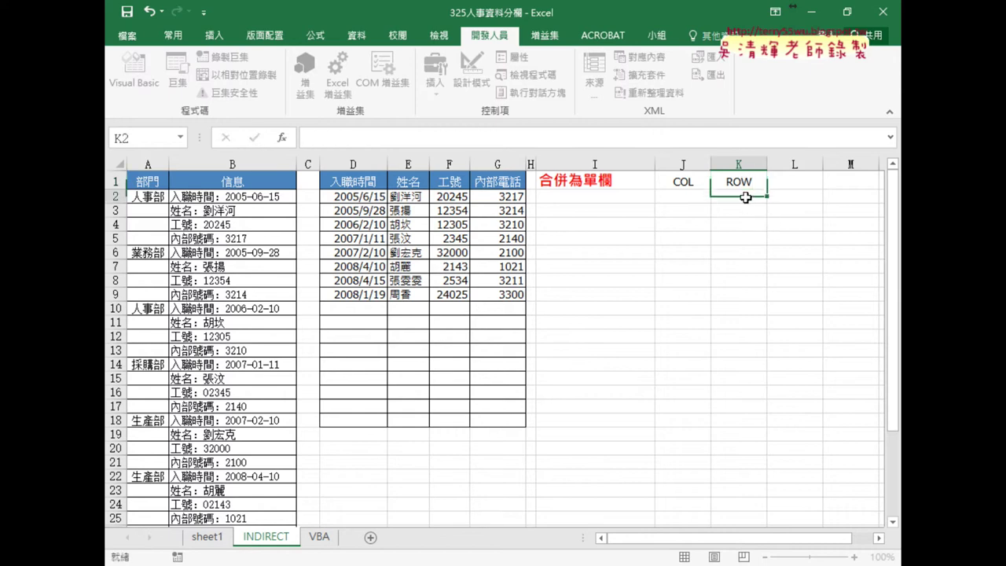
text(2)
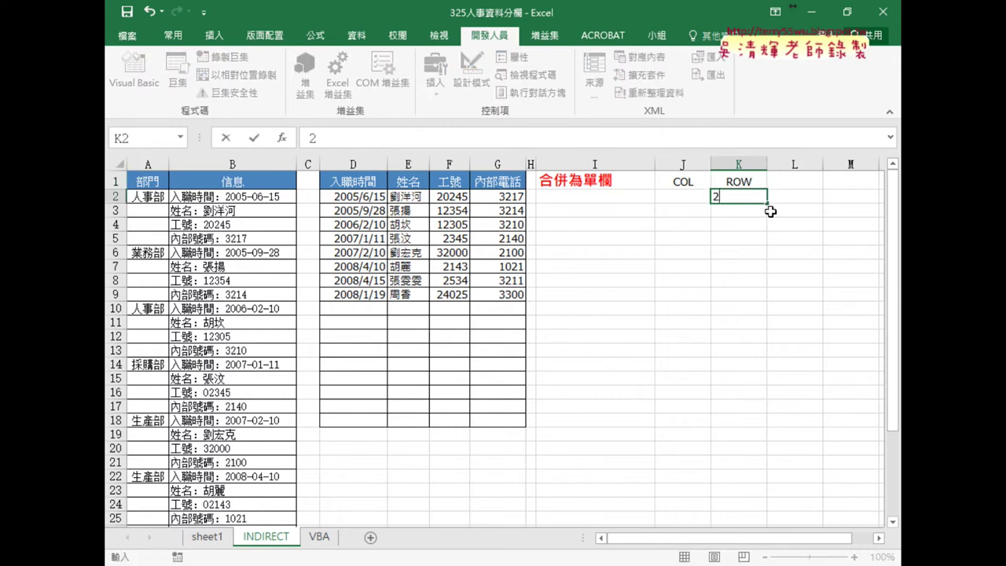
drag(766, 203, 767, 247)
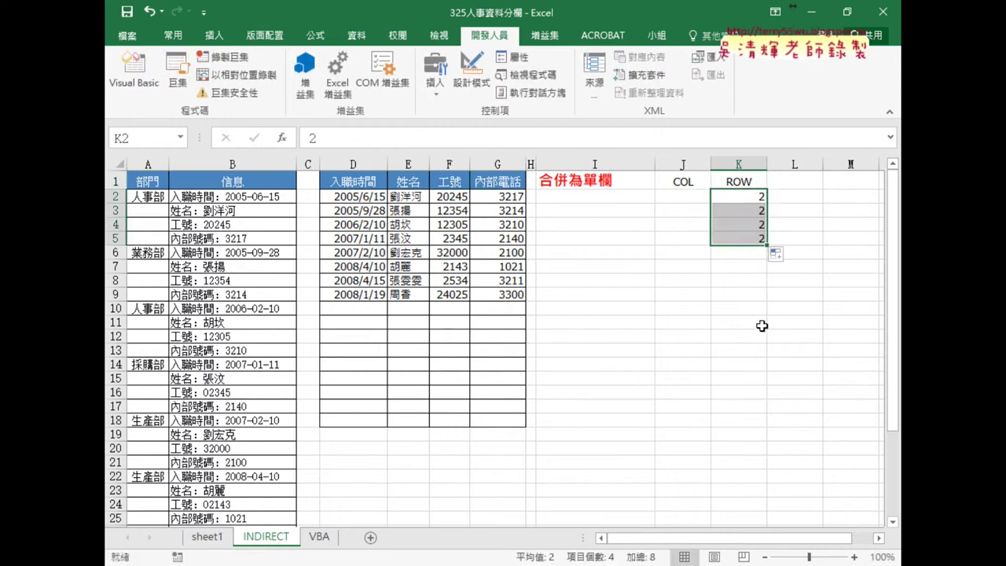
Step: Enter column letters D and E in J2:J3, clearing the extra fill from J4:J5
click(683, 199)
text(D)
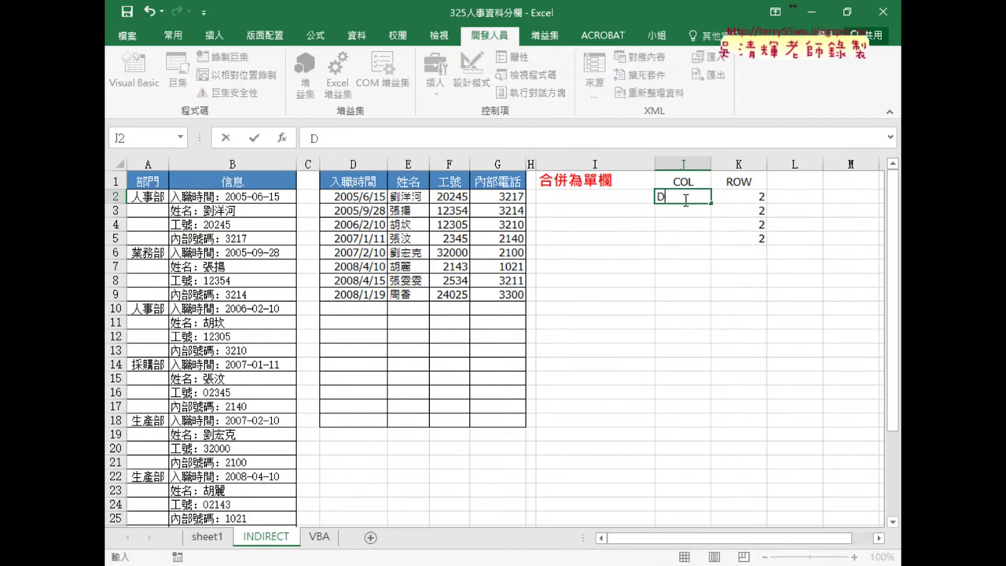
key(Return)
text(E)
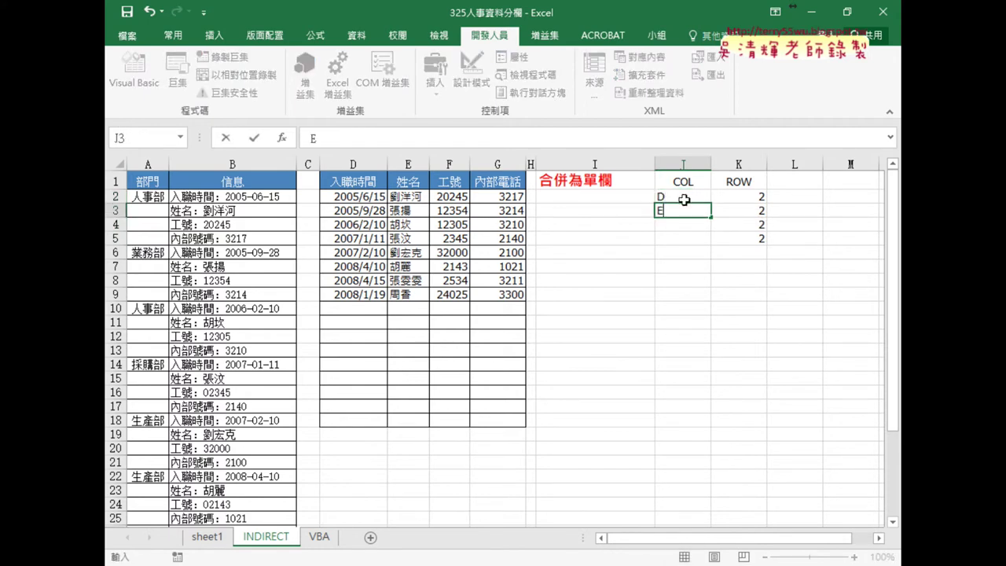
drag(682, 197, 711, 248)
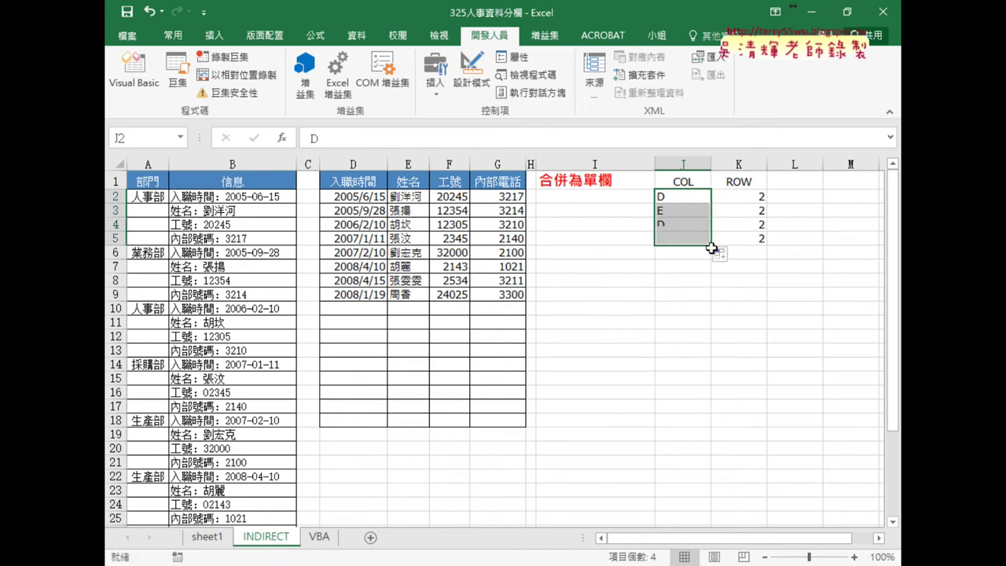
click(691, 197)
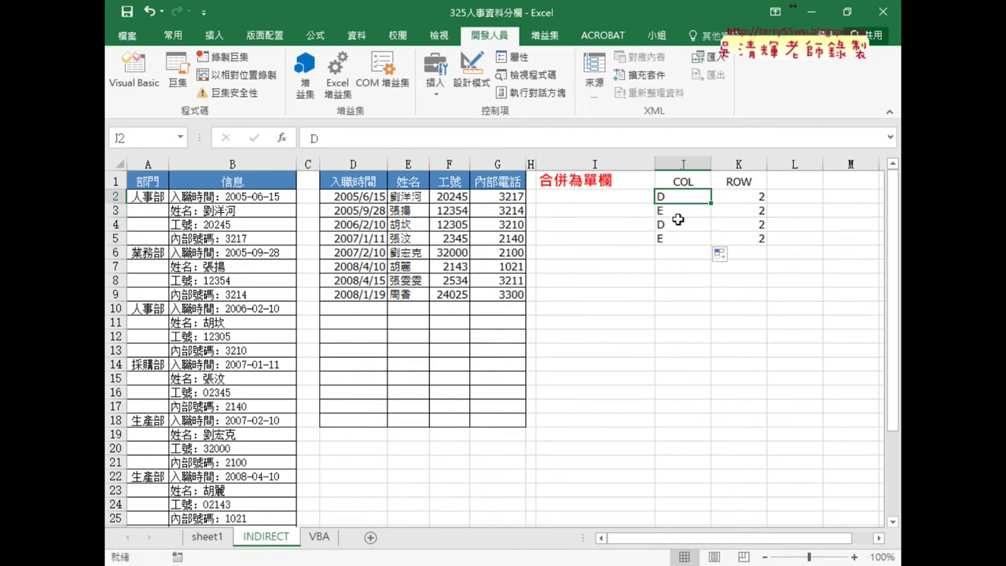
click(669, 225)
drag(670, 226, 673, 240)
key(Delete)
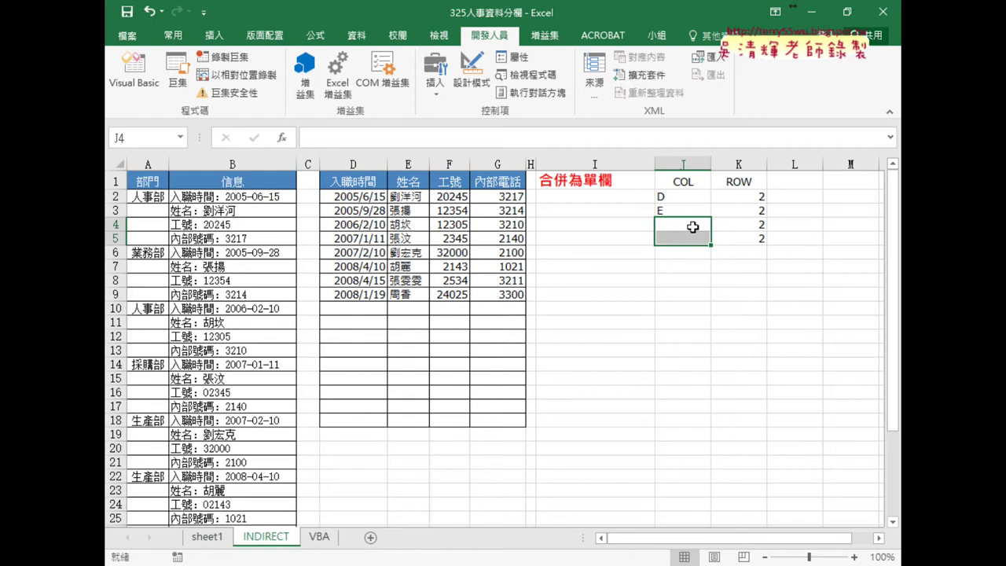
drag(692, 197, 690, 236)
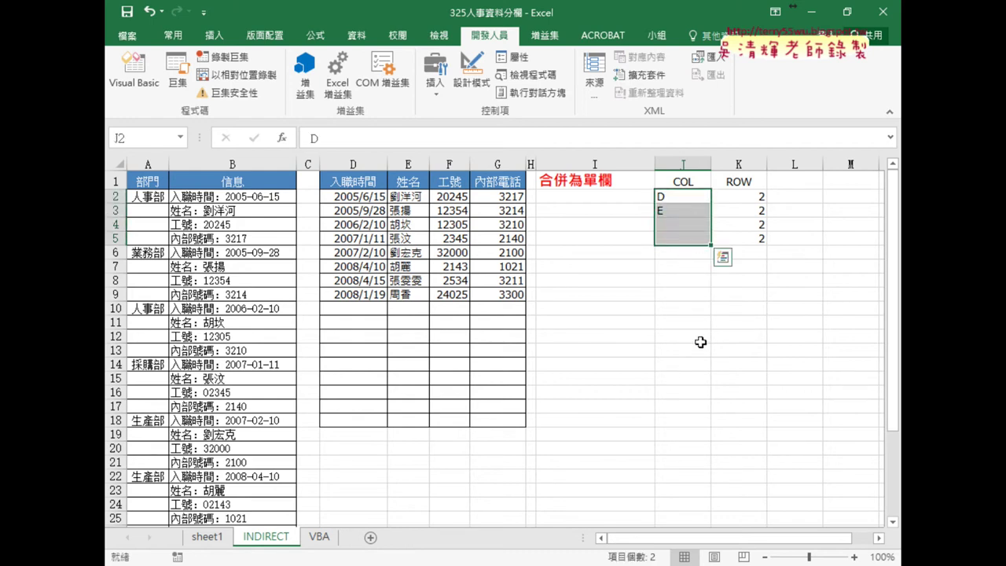
drag(752, 196, 753, 239)
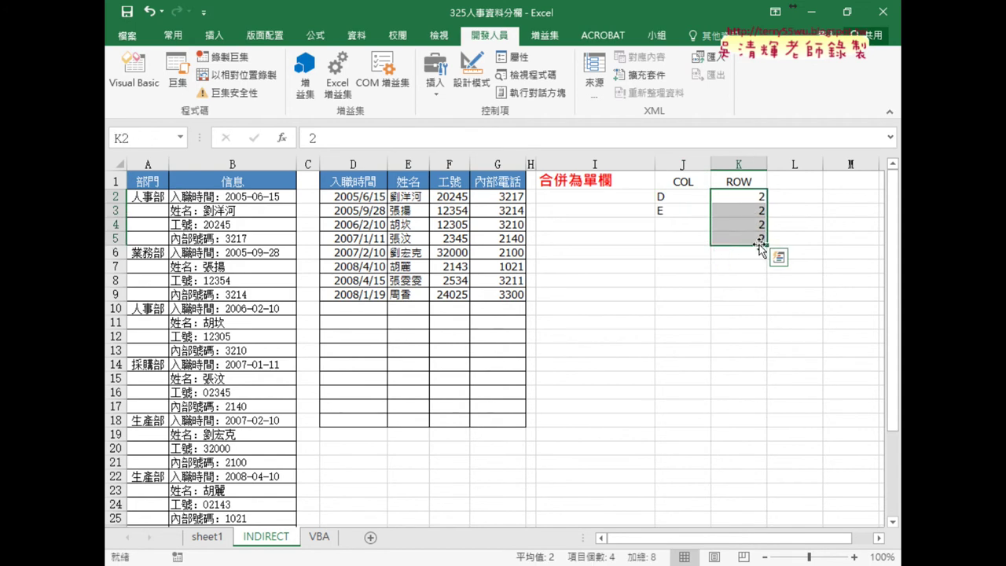